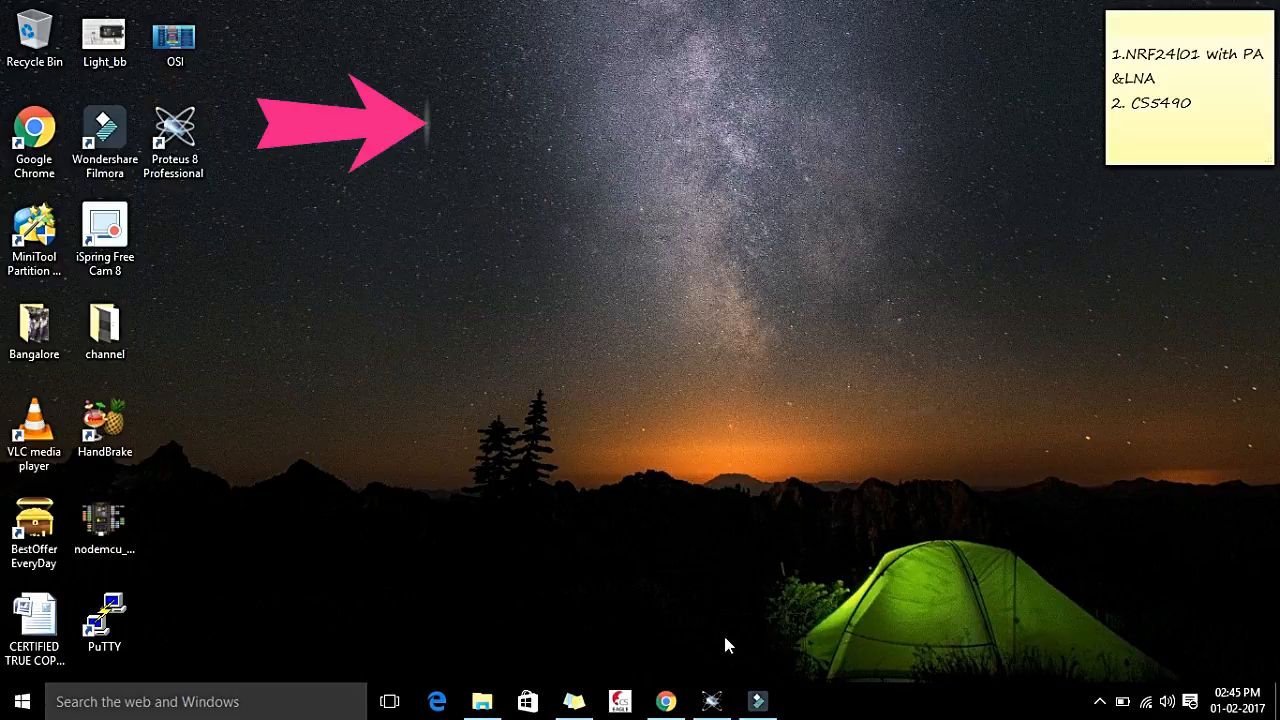
Switch to Proteus and start a new project.
{"action": "left_click", "coordinate": [713, 701]}
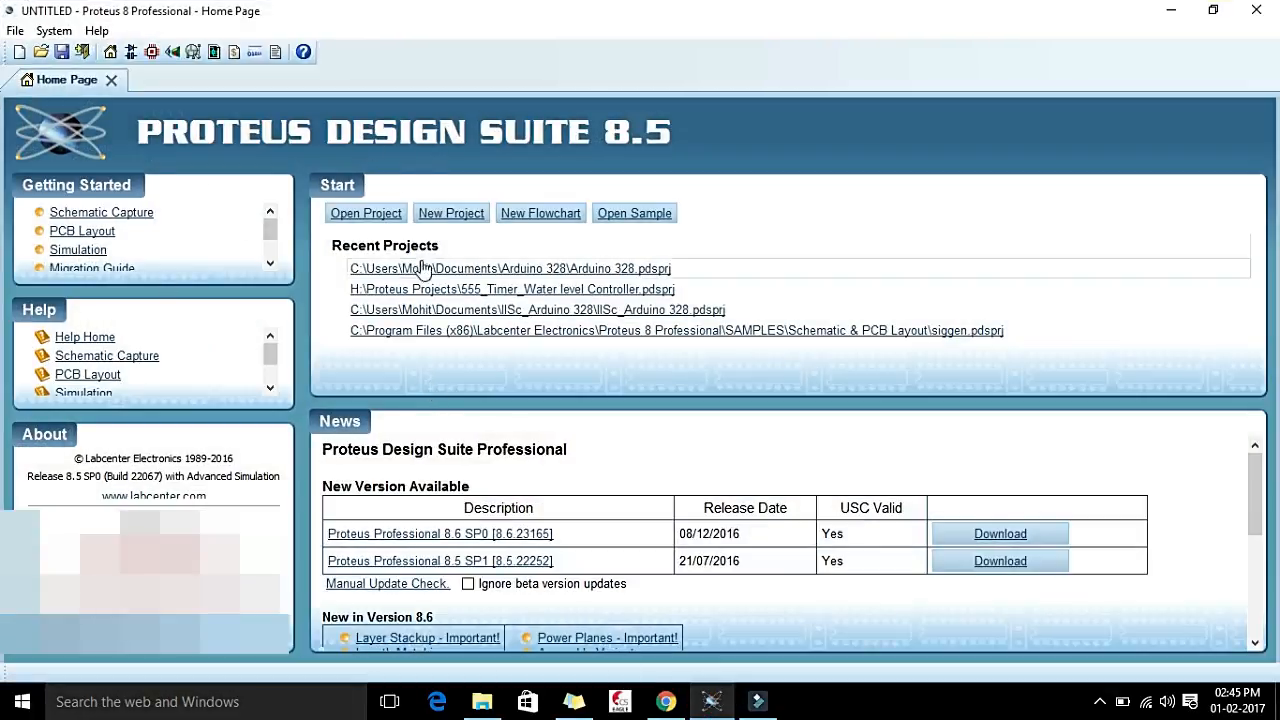
{"action": "left_click", "coordinate": [469, 222]}
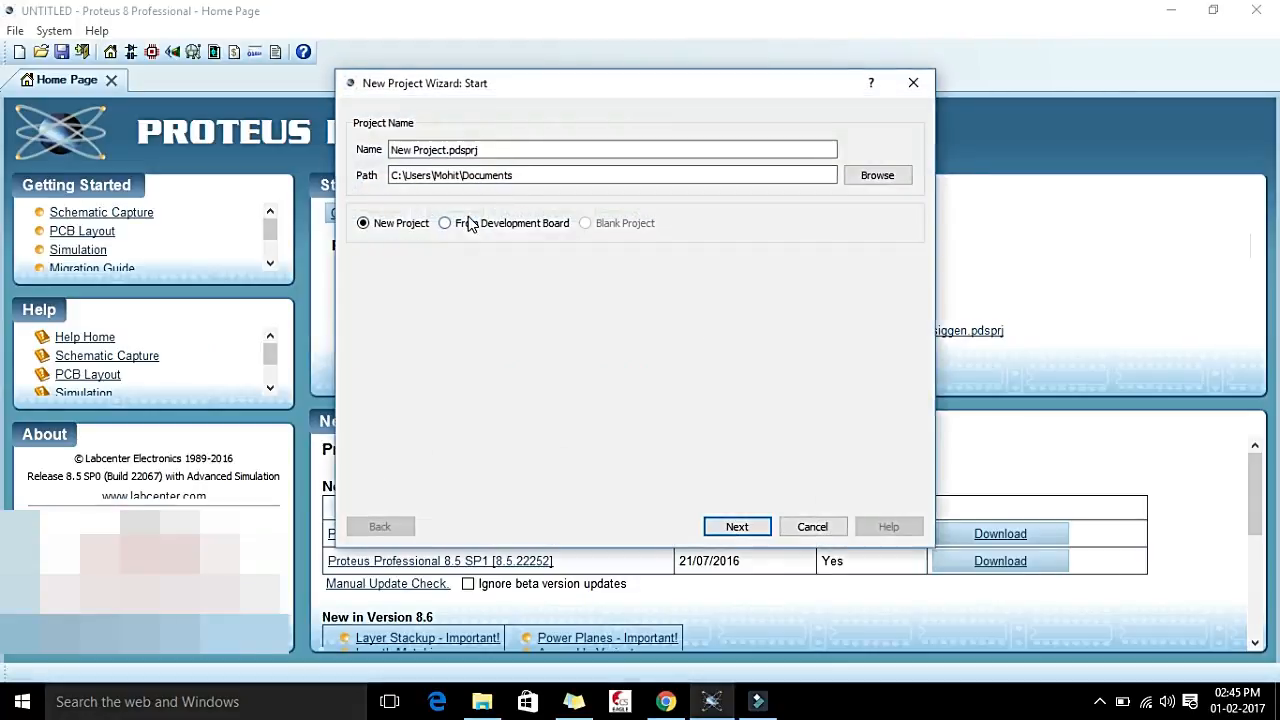
Name the new project Button_Arduino, keeping the .pdsprj extension.
{"action": "left_click", "coordinate": [446, 149]}
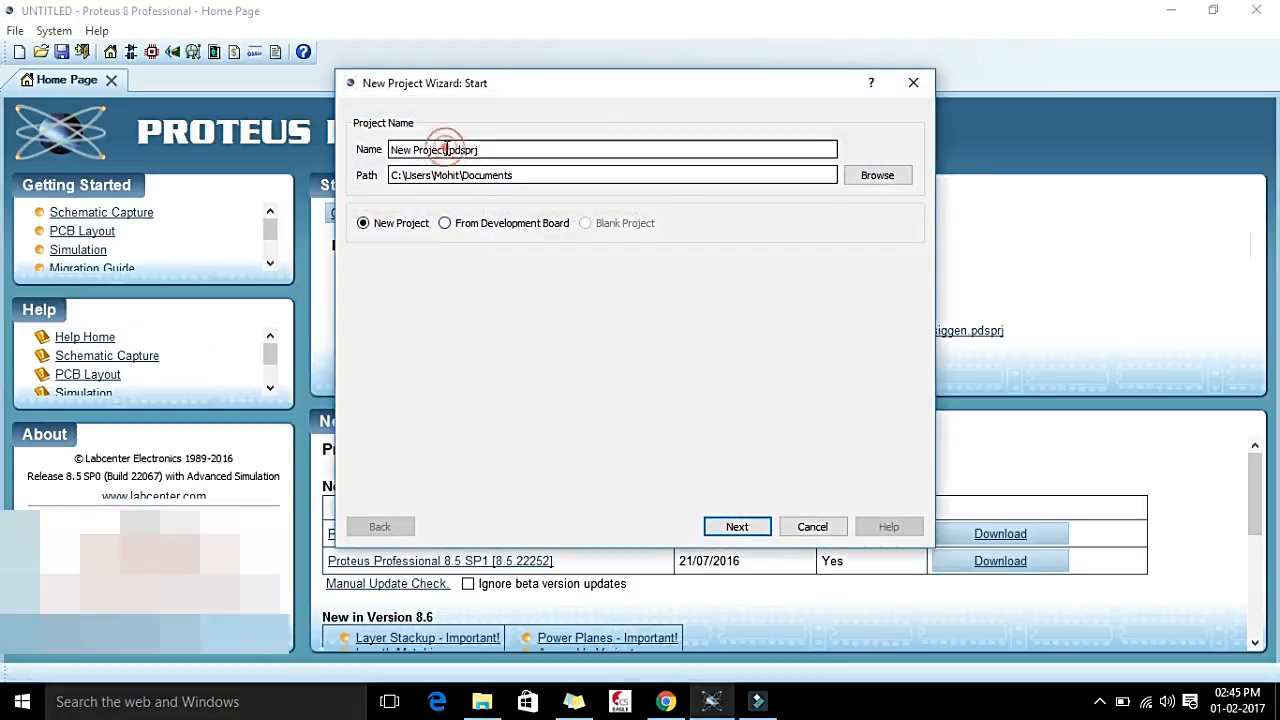
{"action": "key", "text": "BackSpace"}
{"action": "key", "text": "BackSpace"}
{"action": "key", "text": "BackSpace"}
{"action": "key", "text": "BackSpace"}
{"action": "key", "text": "BackSpace"}
{"action": "key", "text": "BackSpace"}
{"action": "key", "text": "BackSpace"}
{"action": "key", "text": "BackSpace"}
{"action": "key", "text": "BackSpace"}
{"action": "key", "text": "BackSpace"}
{"action": "key", "text": "BackSpace"}
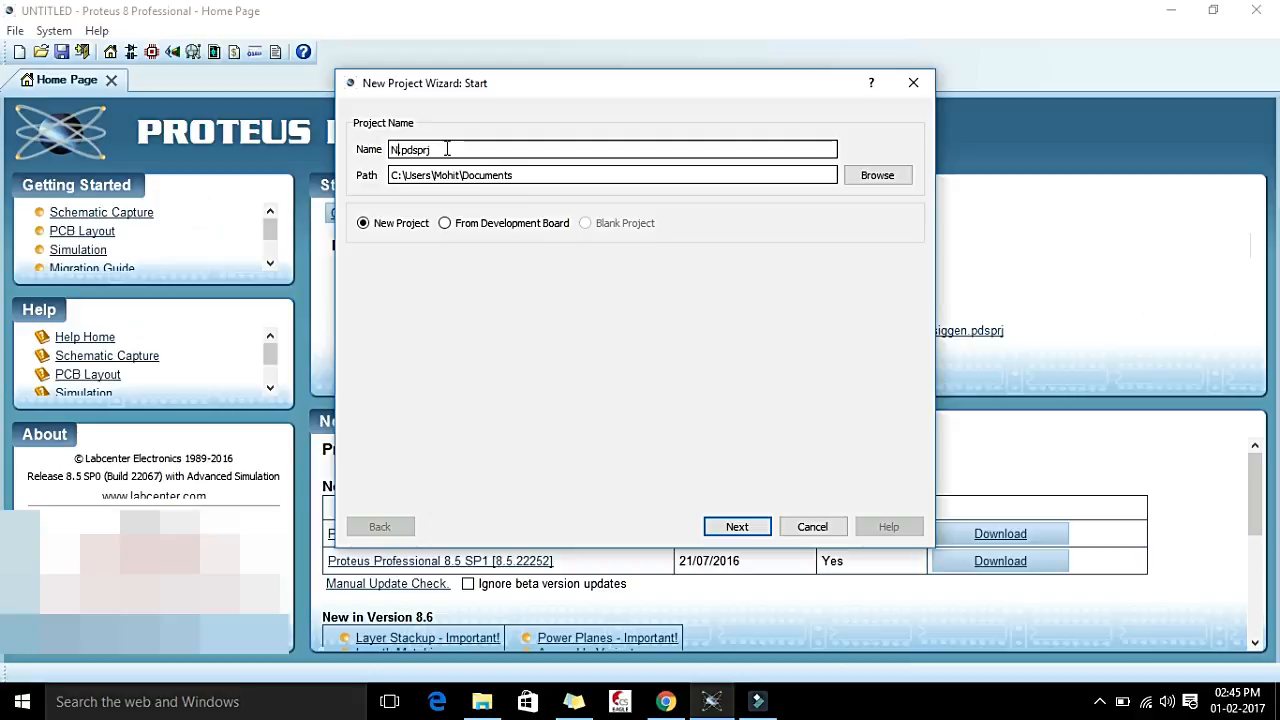
{"action": "type", "text": "Button_Arduino"}
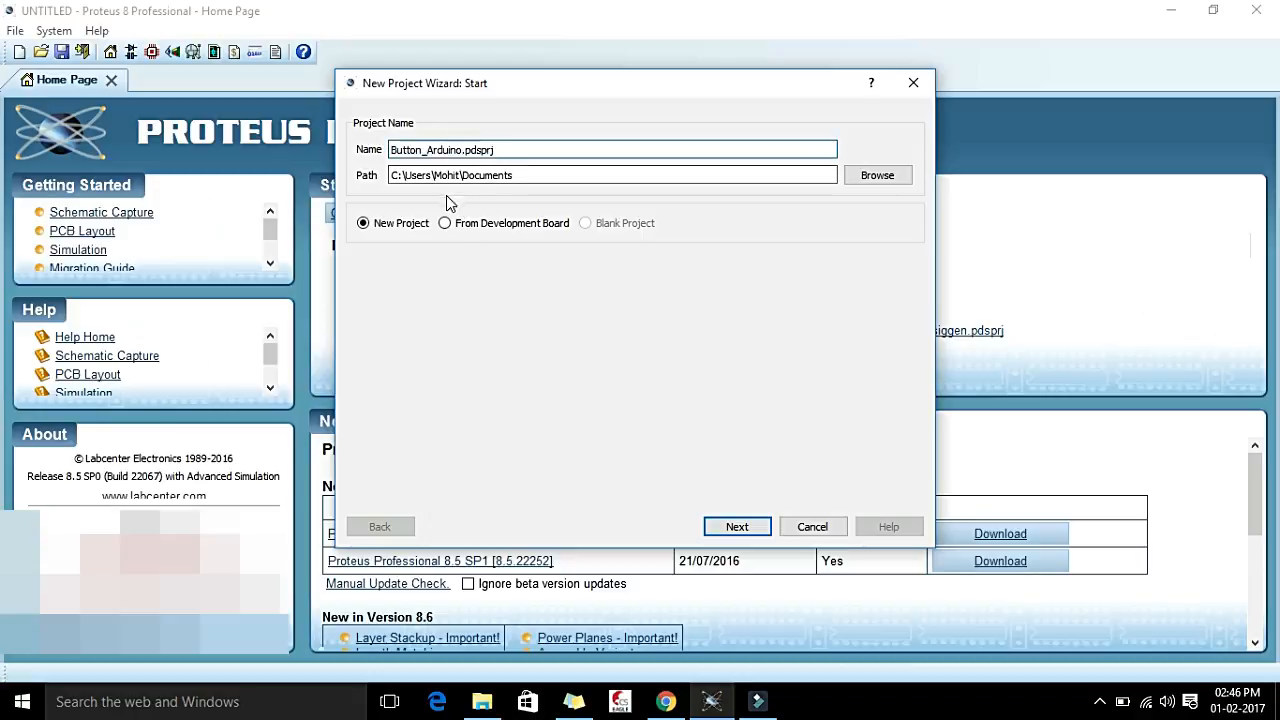
Base the project on the Arduino 328 development board, name it Button_Arduino and create it.
{"action": "left_click", "coordinate": [447, 226]}
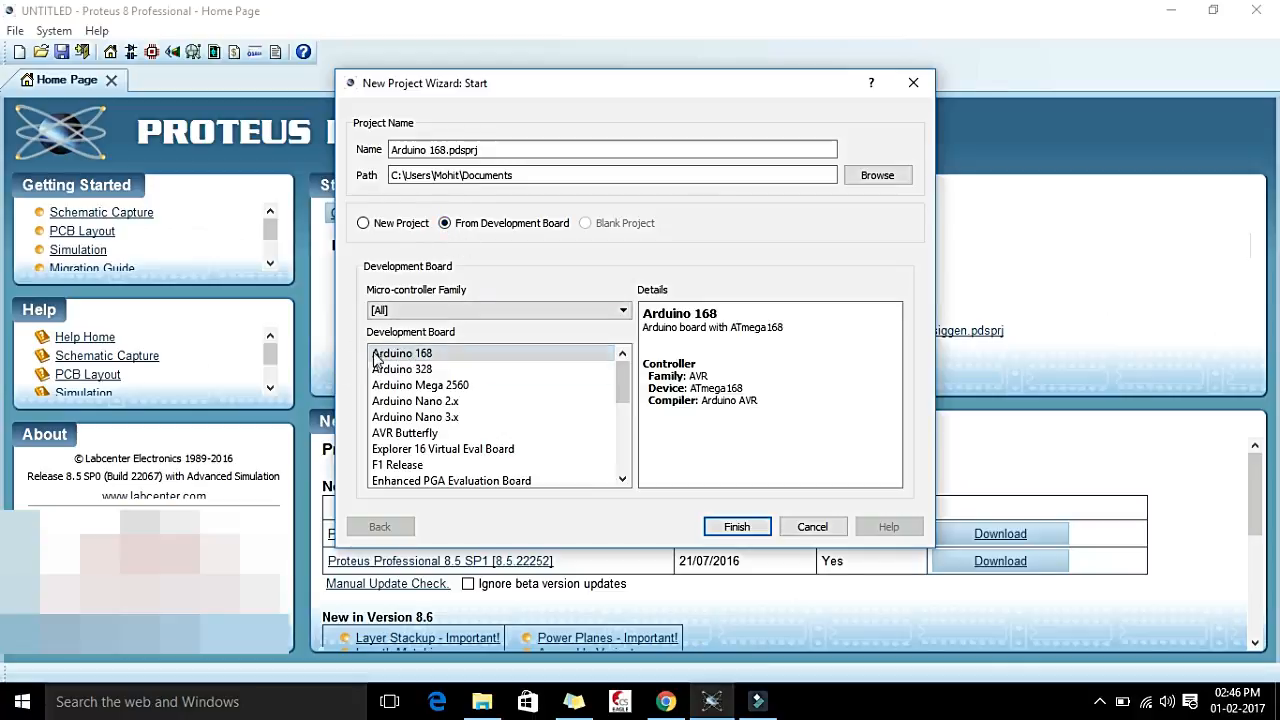
{"action": "left_click", "coordinate": [424, 369]}
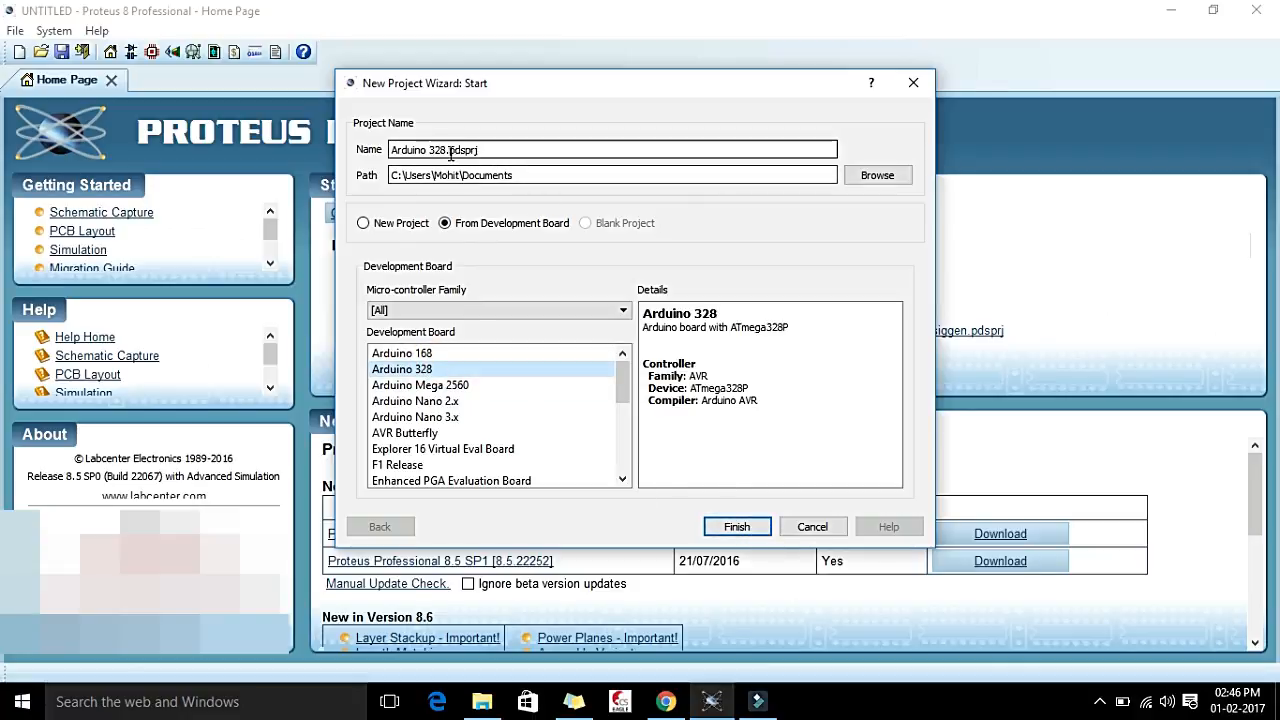
{"action": "left_click_drag", "start_coordinate": [441, 150], "coordinate": [394, 149]}
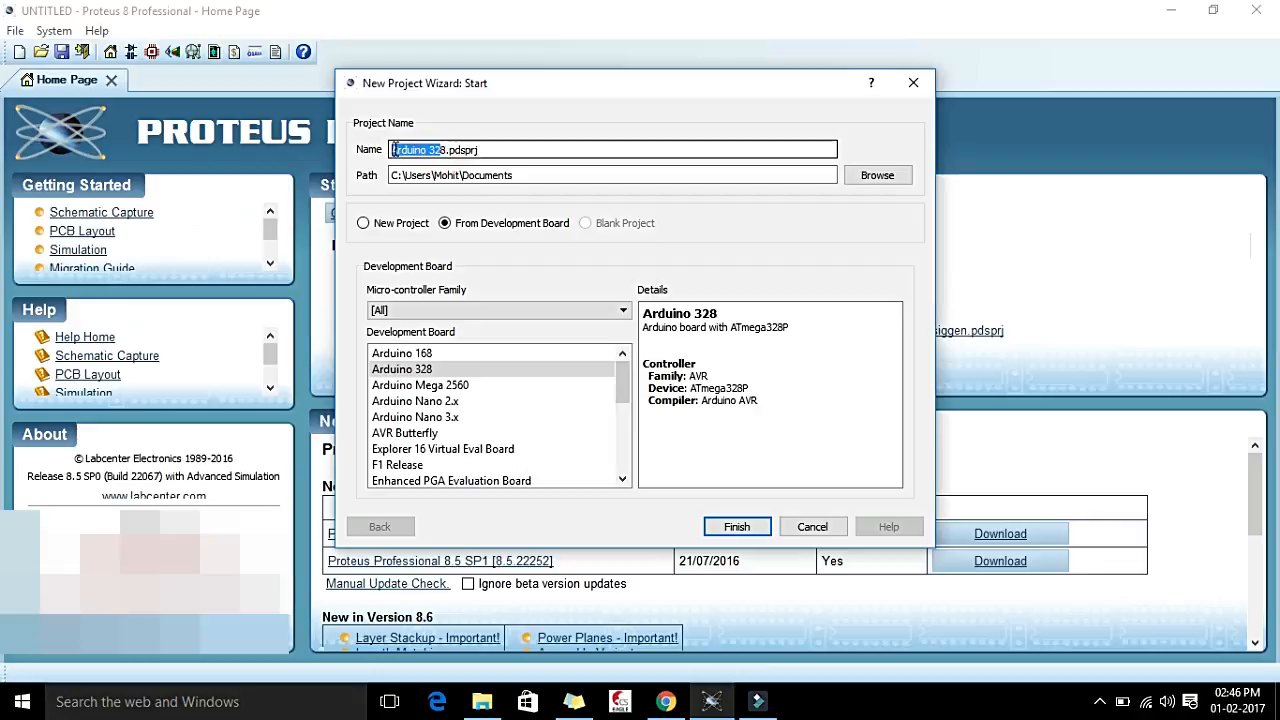
{"action": "key", "text": "Delete"}
{"action": "key", "text": "Delete"}
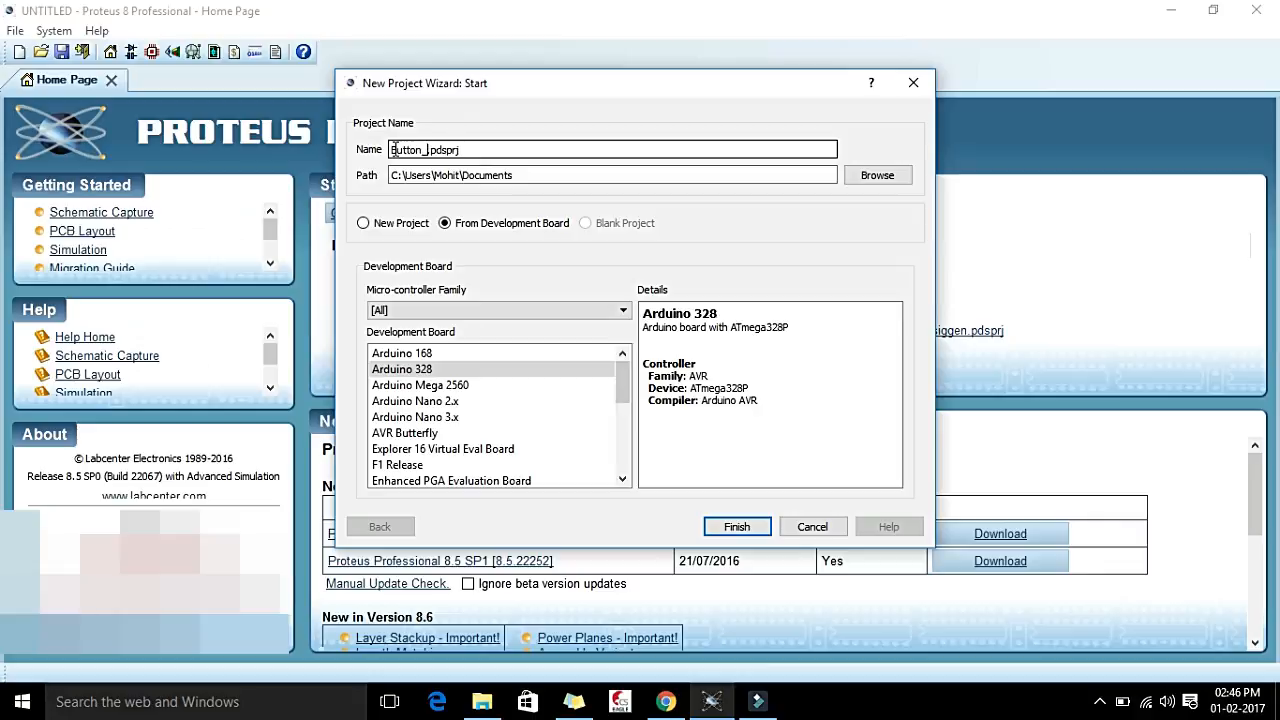
{"action": "type", "text": "Button_Arduino"}
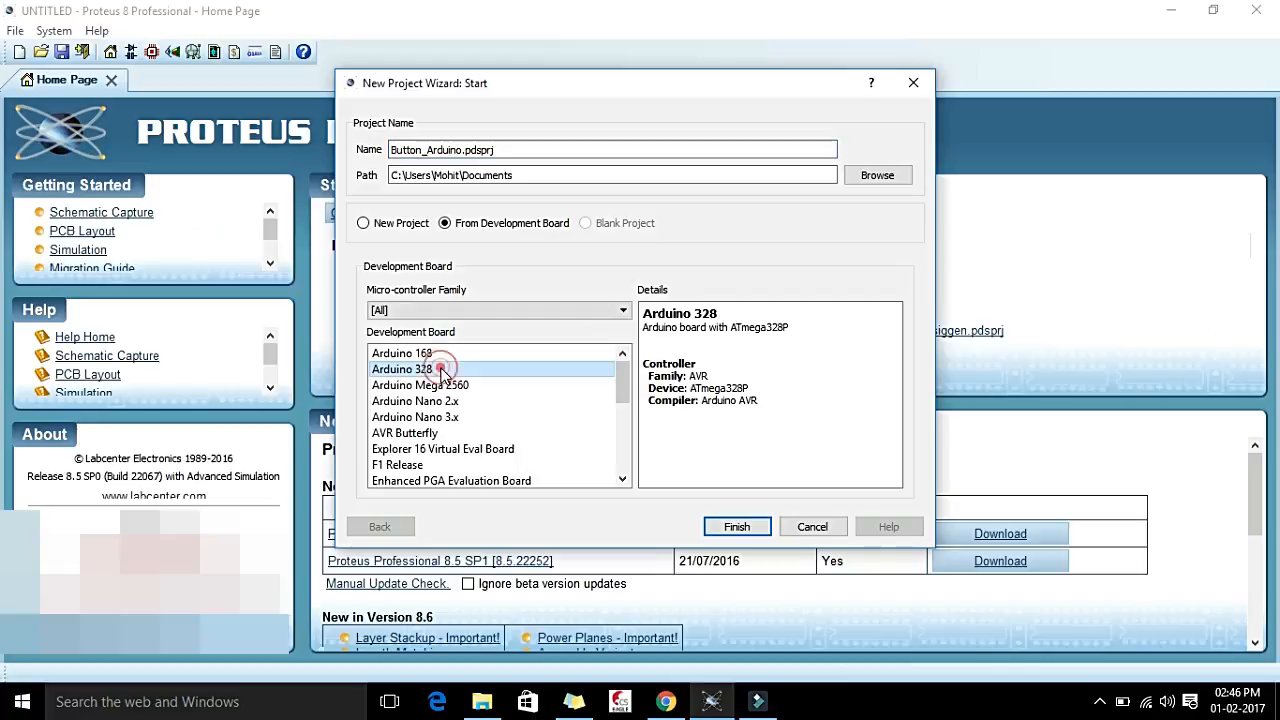
{"action": "left_click", "coordinate": [730, 528]}
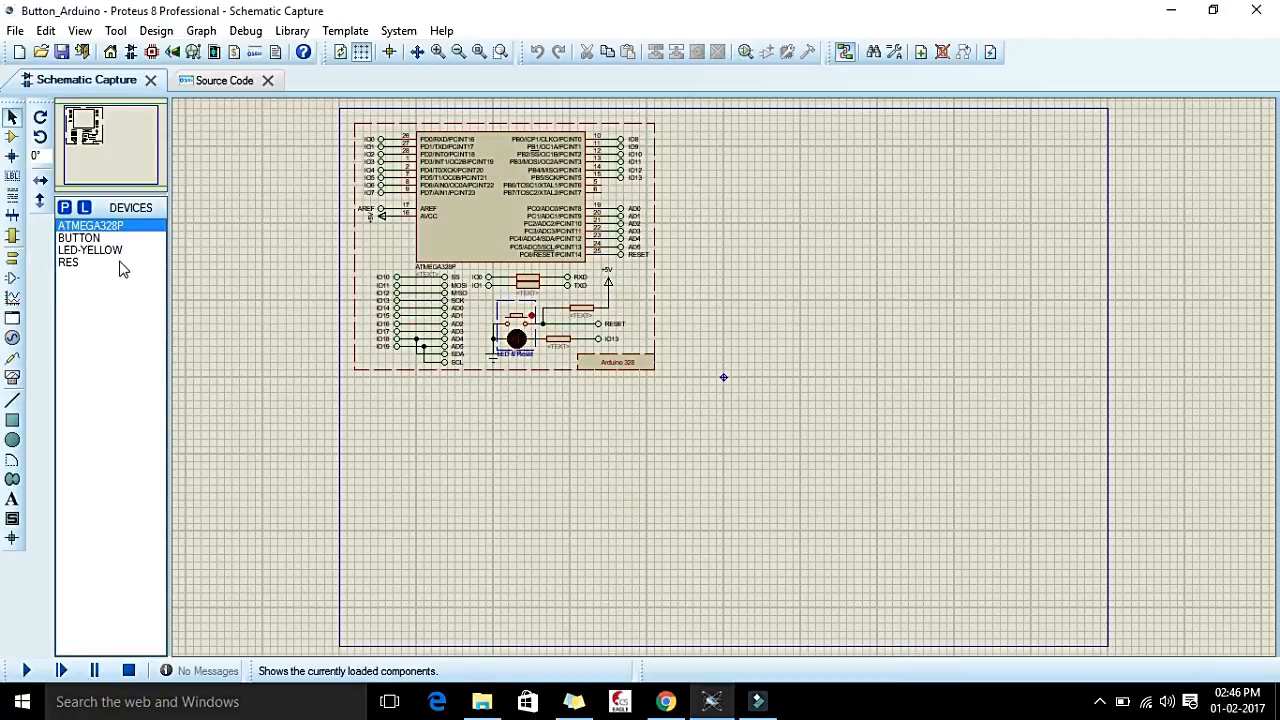
{"action": "left_click", "coordinate": [90, 238]}
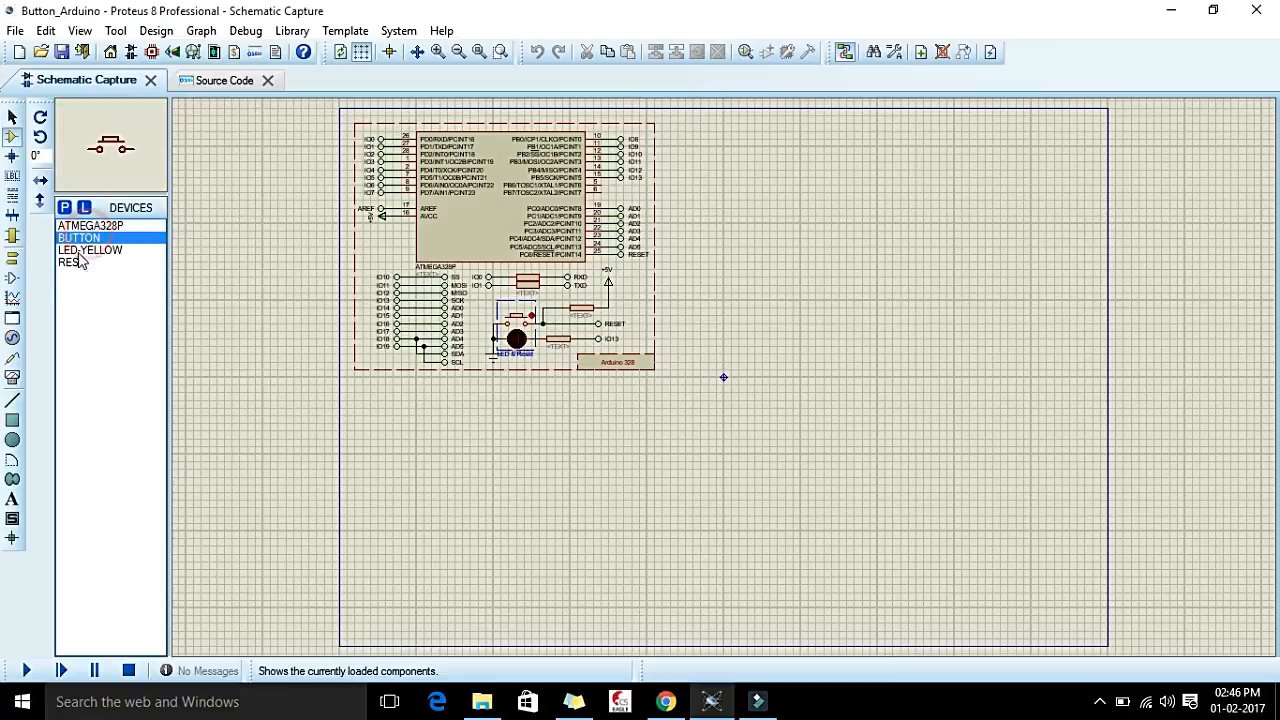
{"action": "left_click", "coordinate": [68, 263]}
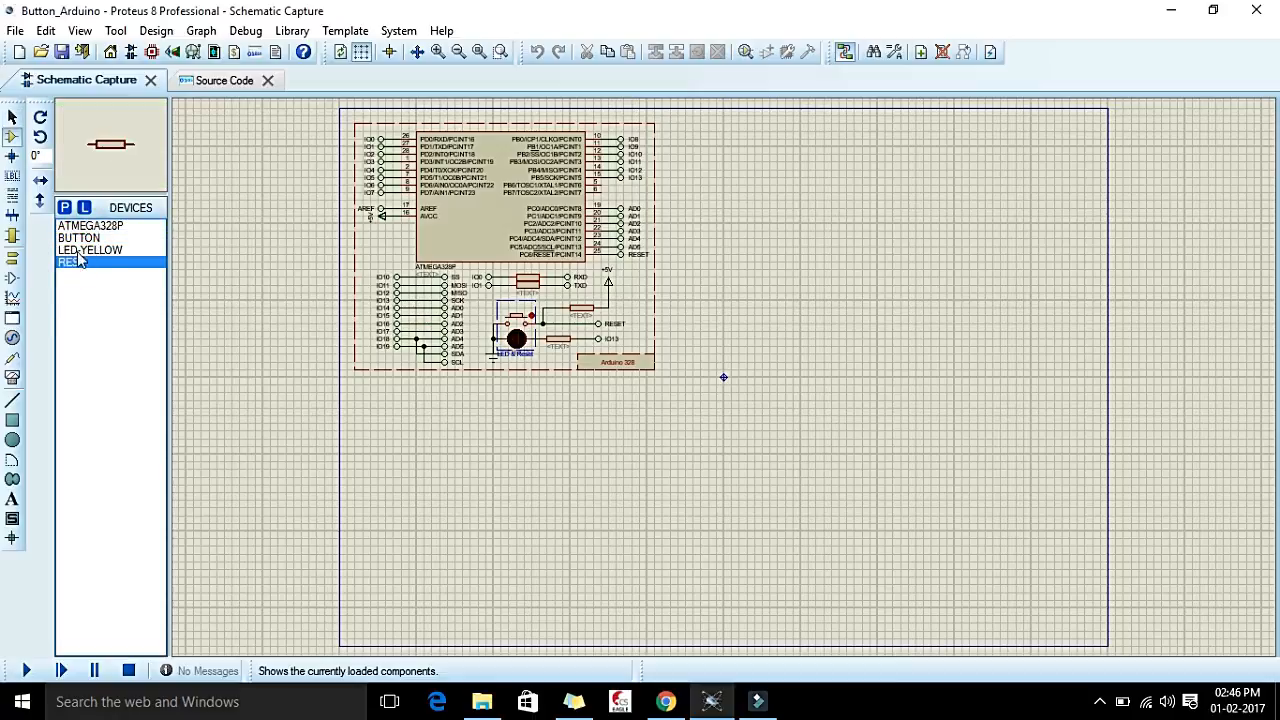
{"action": "left_click", "coordinate": [90, 240]}
{"action": "left_click", "coordinate": [78, 264]}
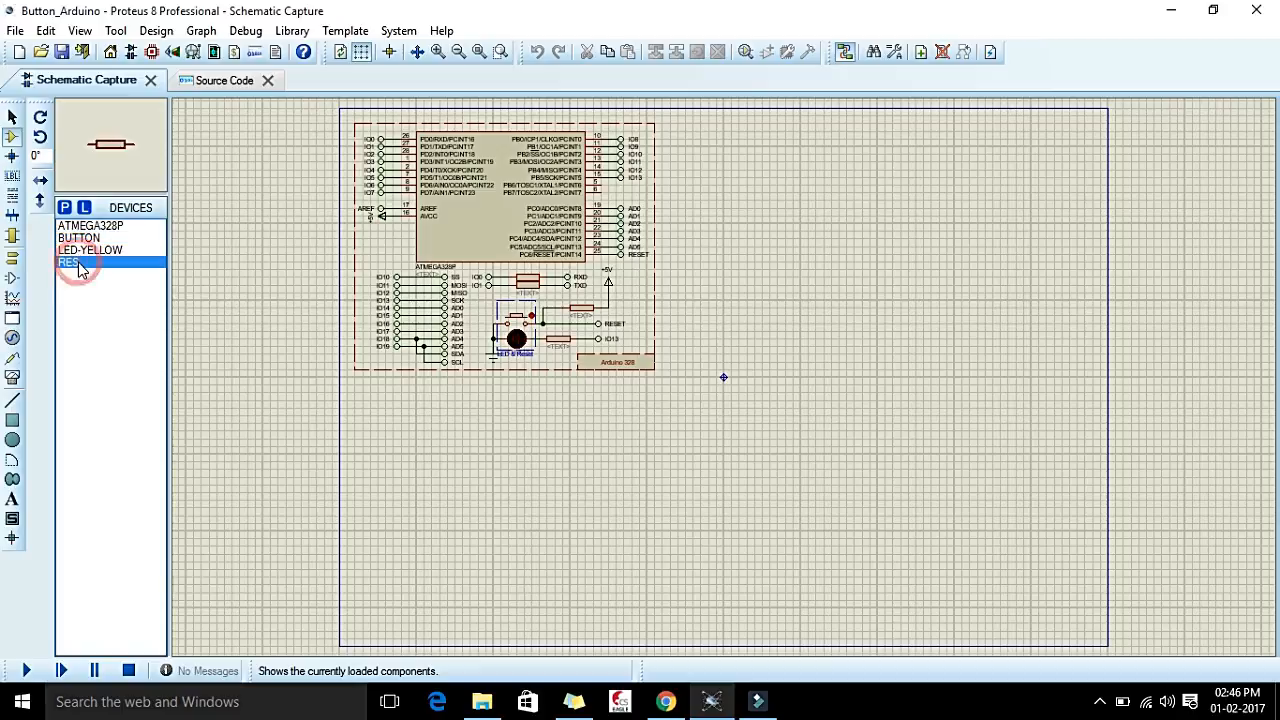
{"action": "left_click", "coordinate": [64, 208]}
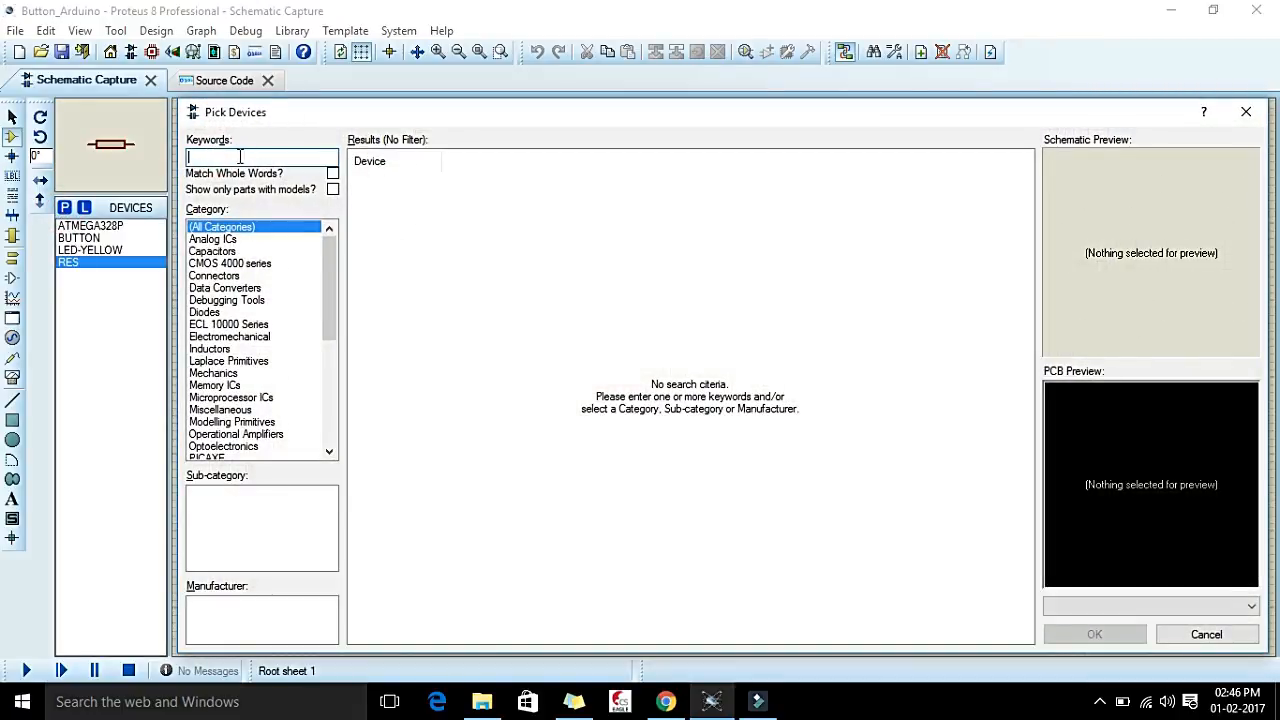
{"action": "left_click", "coordinate": [1246, 111]}
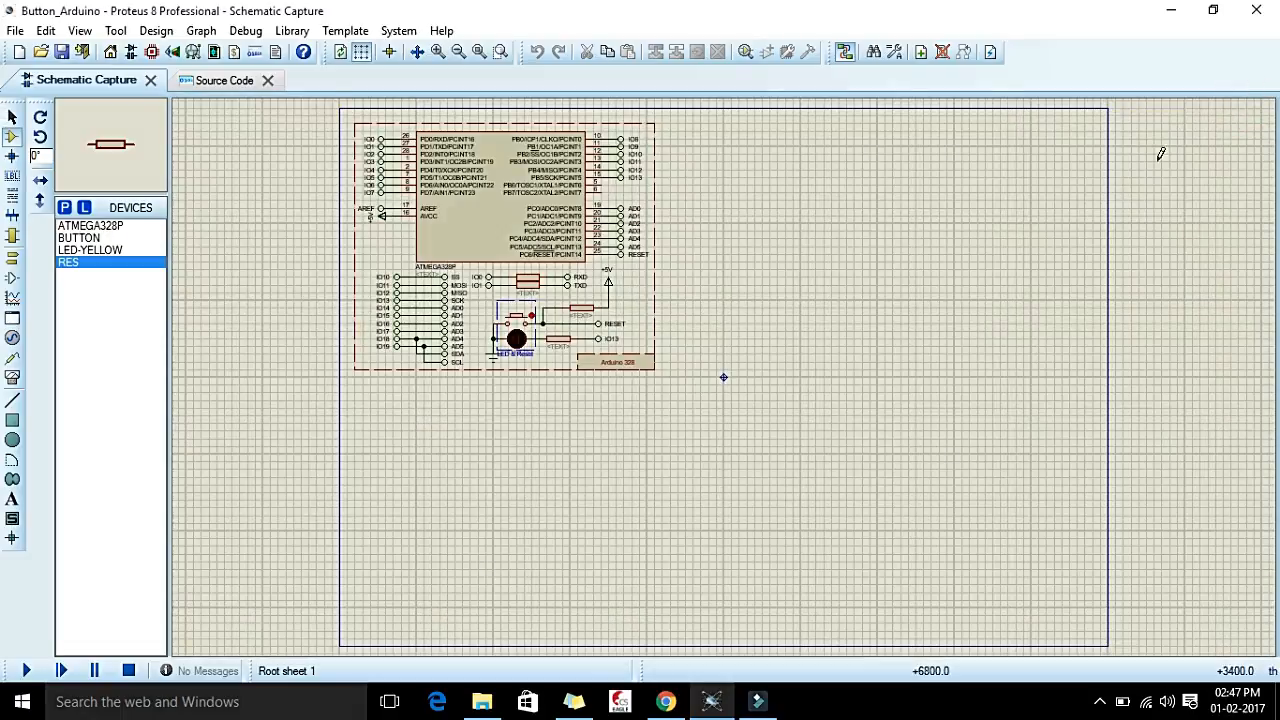
Place a BUTTON on the sheet to the right of the Arduino block and a POWER terminal just right of the button.
{"action": "left_click", "coordinate": [84, 239]}
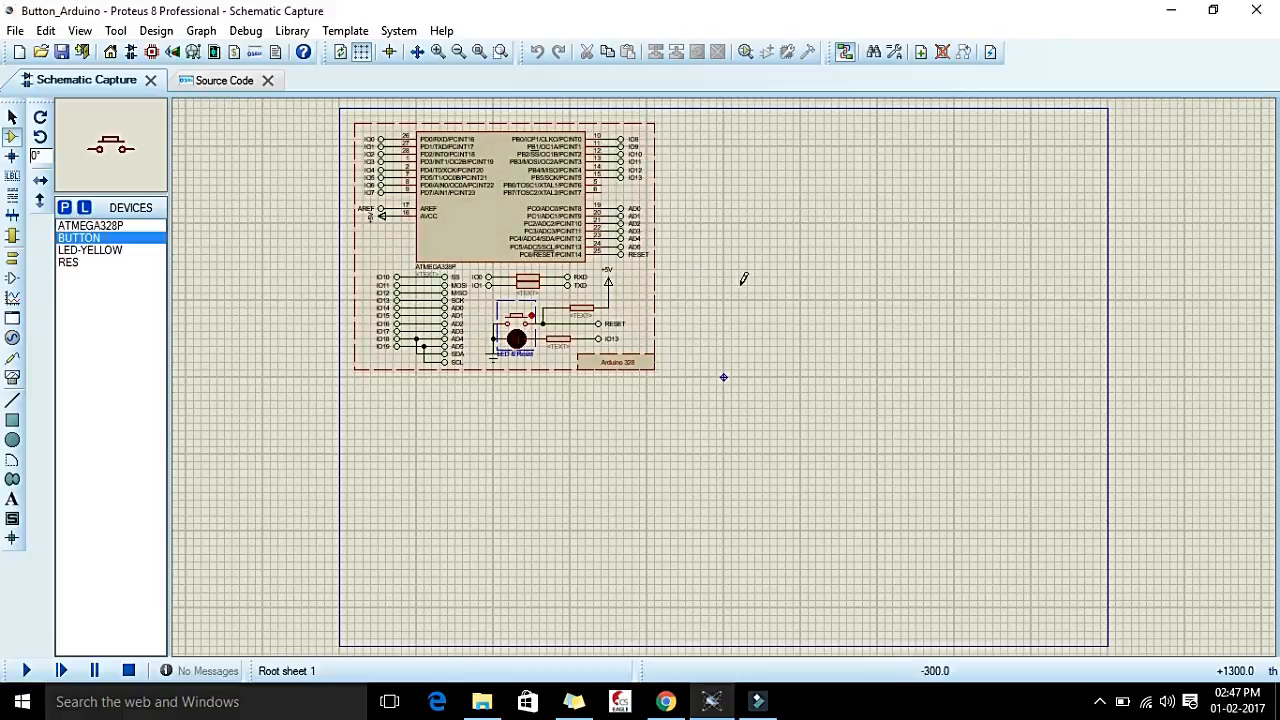
{"action": "left_click", "coordinate": [809, 274]}
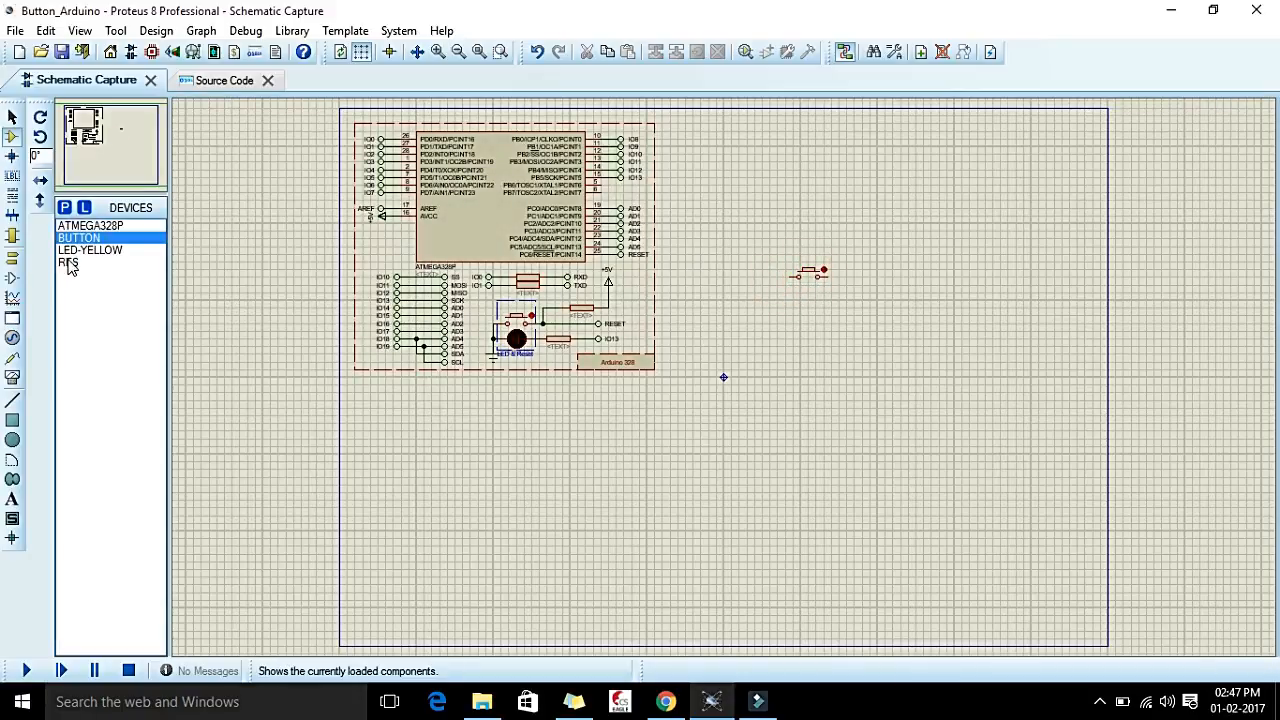
{"action": "left_click", "coordinate": [14, 258]}
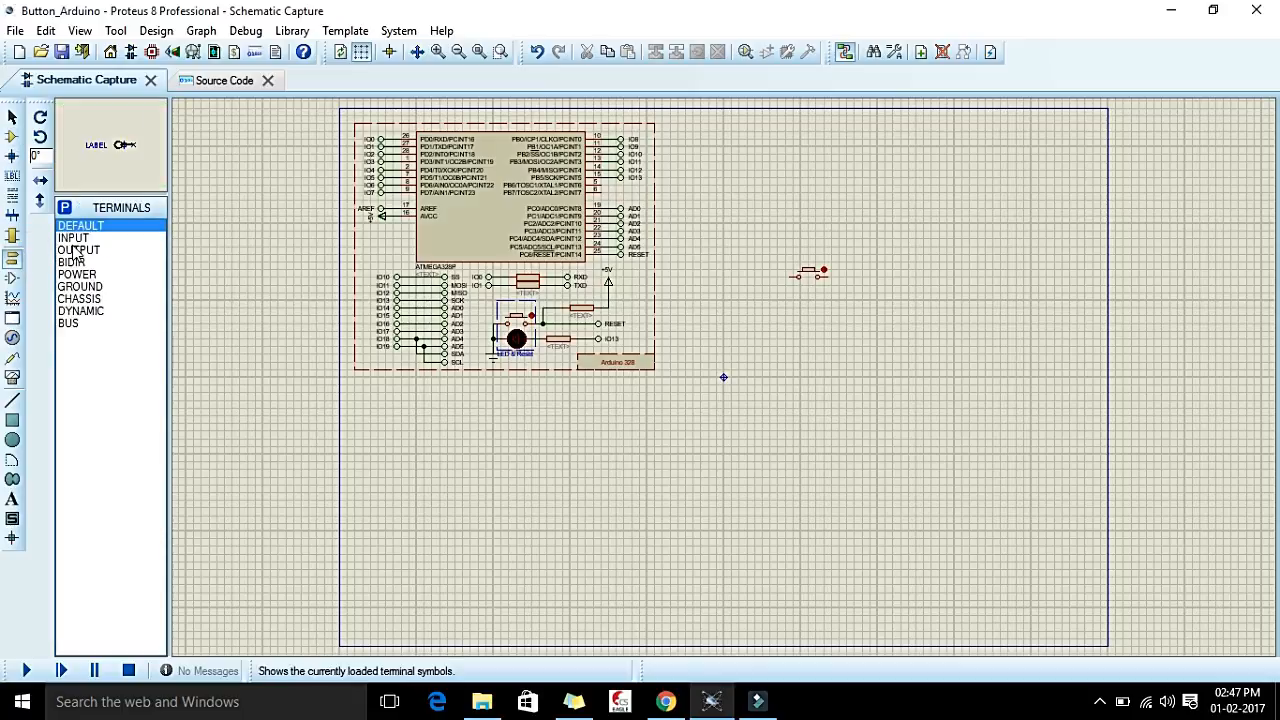
{"action": "left_click", "coordinate": [13, 262]}
{"action": "left_click", "coordinate": [84, 277]}
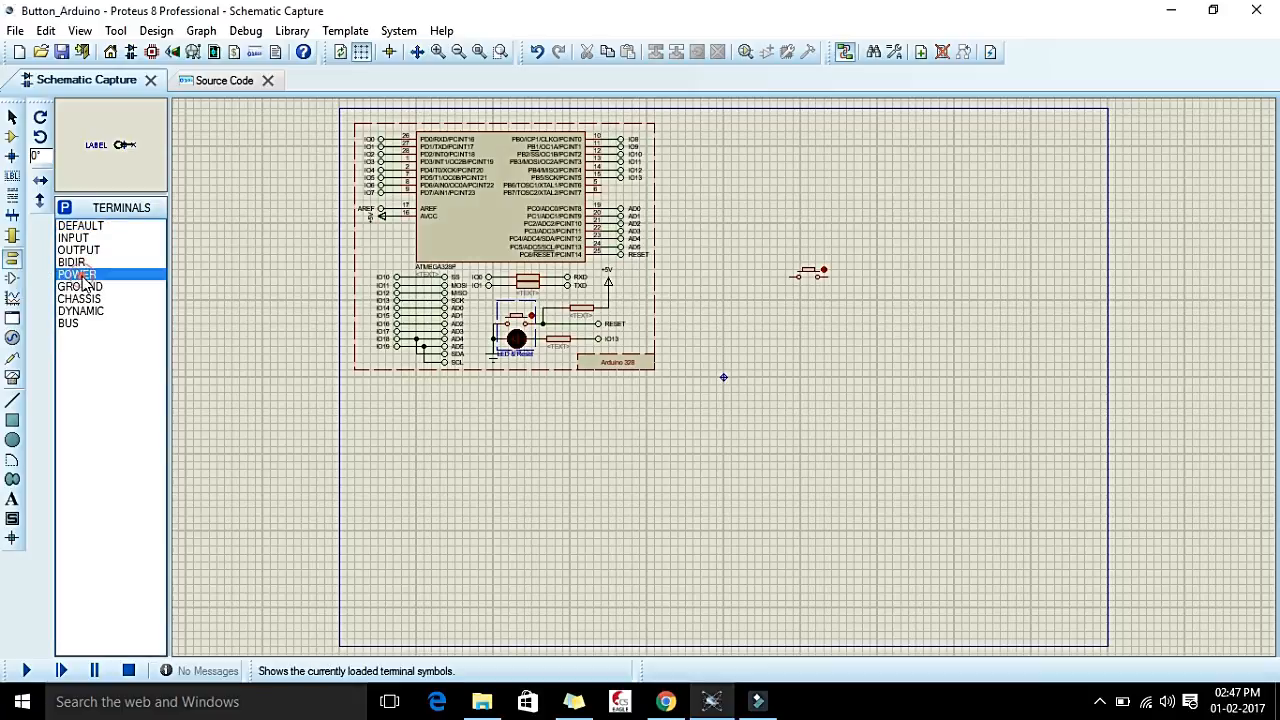
{"action": "left_click", "coordinate": [97, 287]}
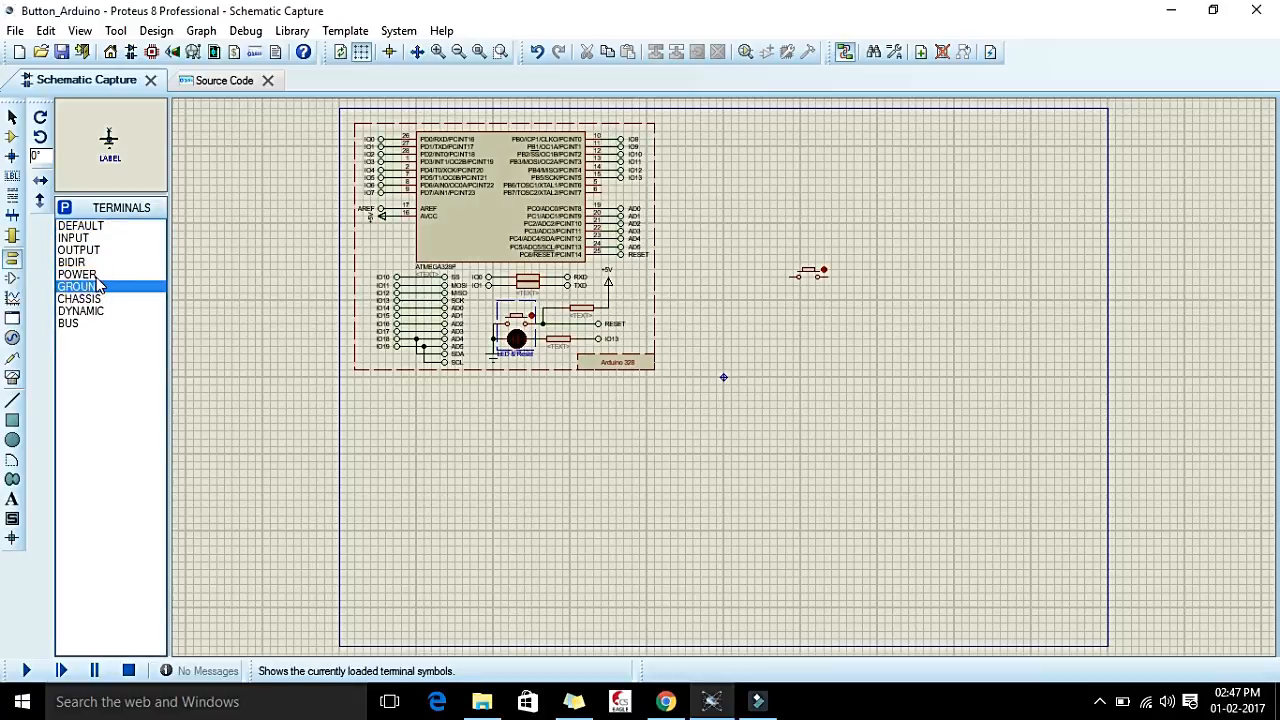
{"action": "left_click", "coordinate": [95, 275]}
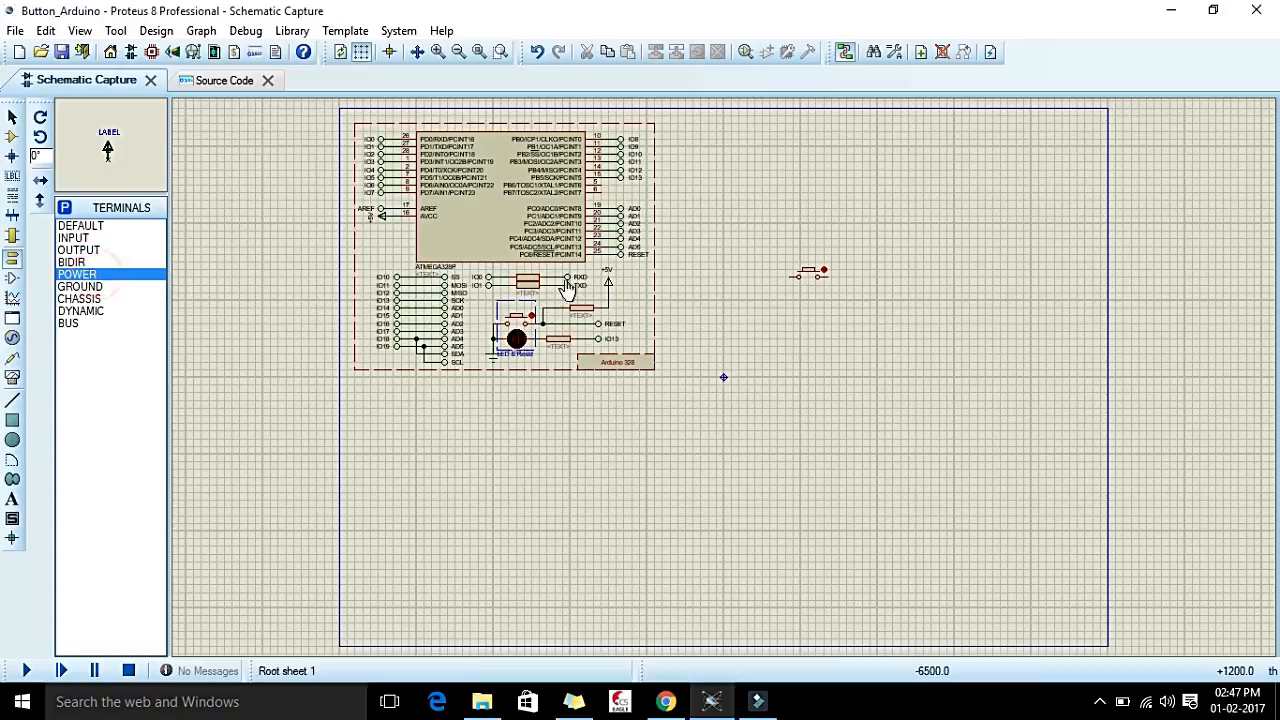
{"action": "left_click", "coordinate": [838, 268]}
{"action": "left_click", "coordinate": [870, 272]}
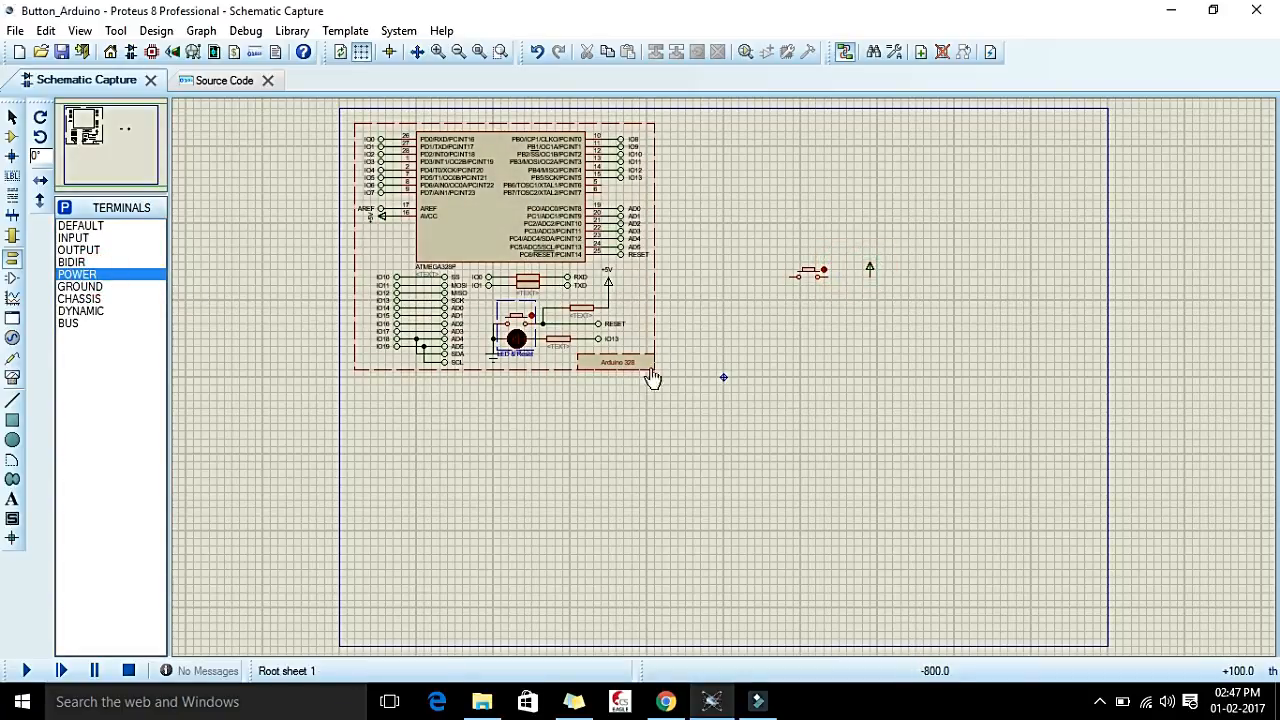
Place a GROUND terminal below and left of the button, and a DEFAULT terminal between the Arduino block and the button.
{"action": "left_click", "coordinate": [90, 287]}
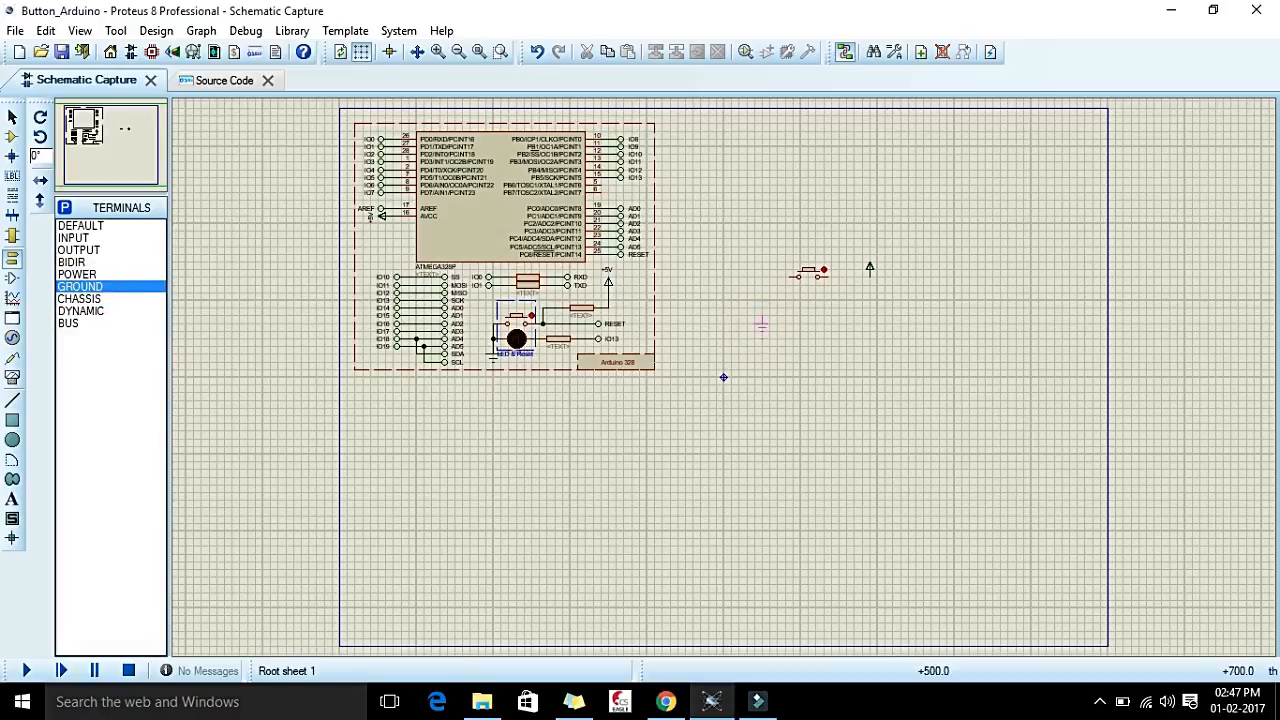
{"action": "left_click", "coordinate": [762, 355]}
{"action": "left_click", "coordinate": [77, 228]}
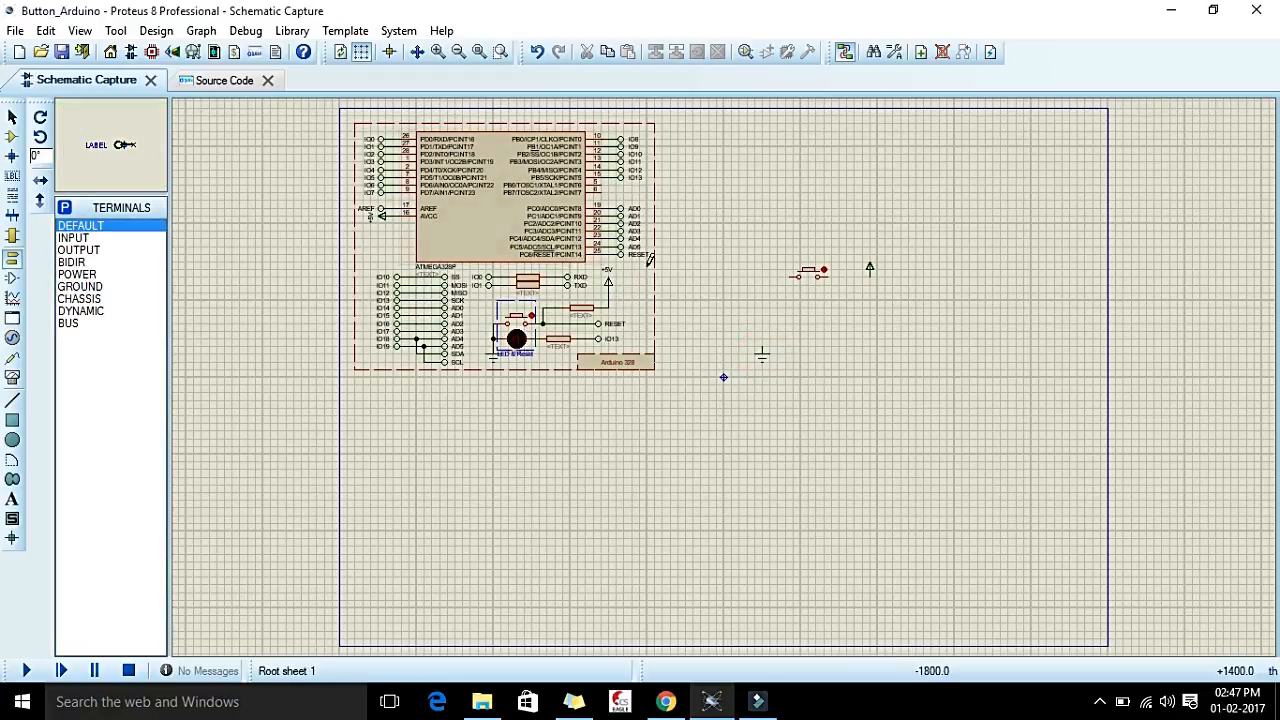
{"action": "left_click", "coordinate": [707, 277]}
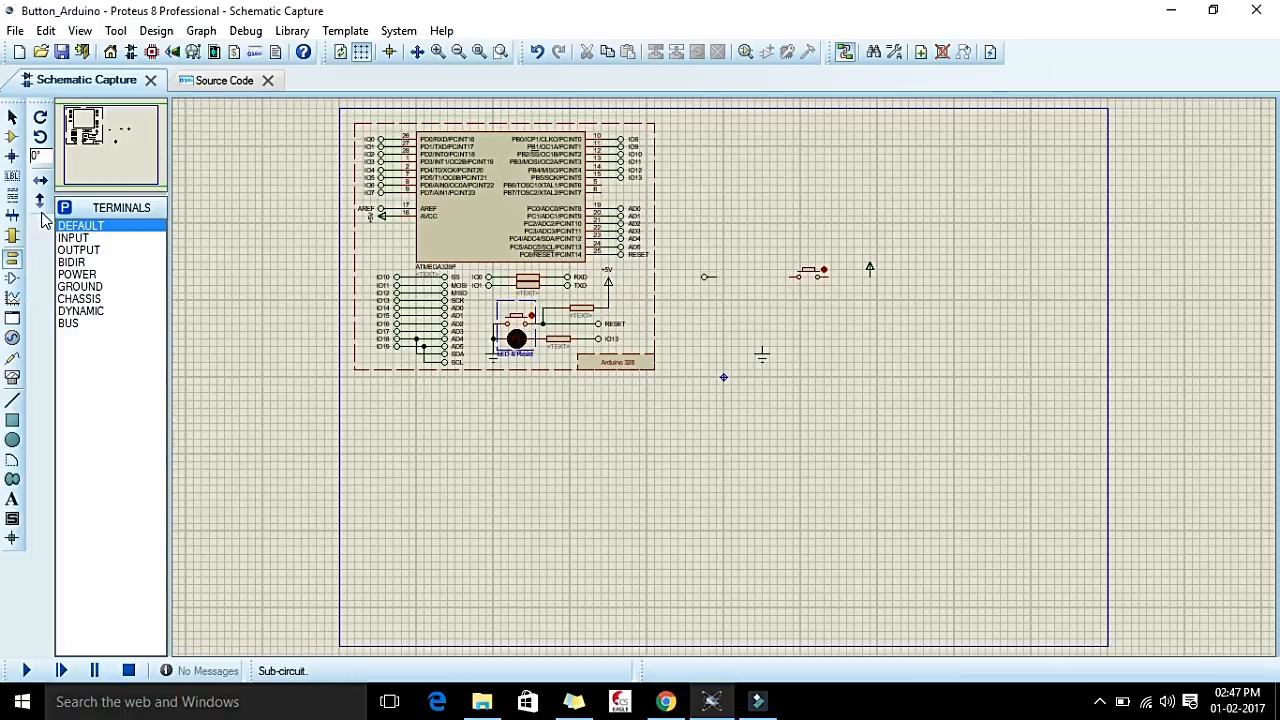
Place a RES resistor rotated 90° directly above the ground terminal.
{"action": "left_click", "coordinate": [12, 136]}
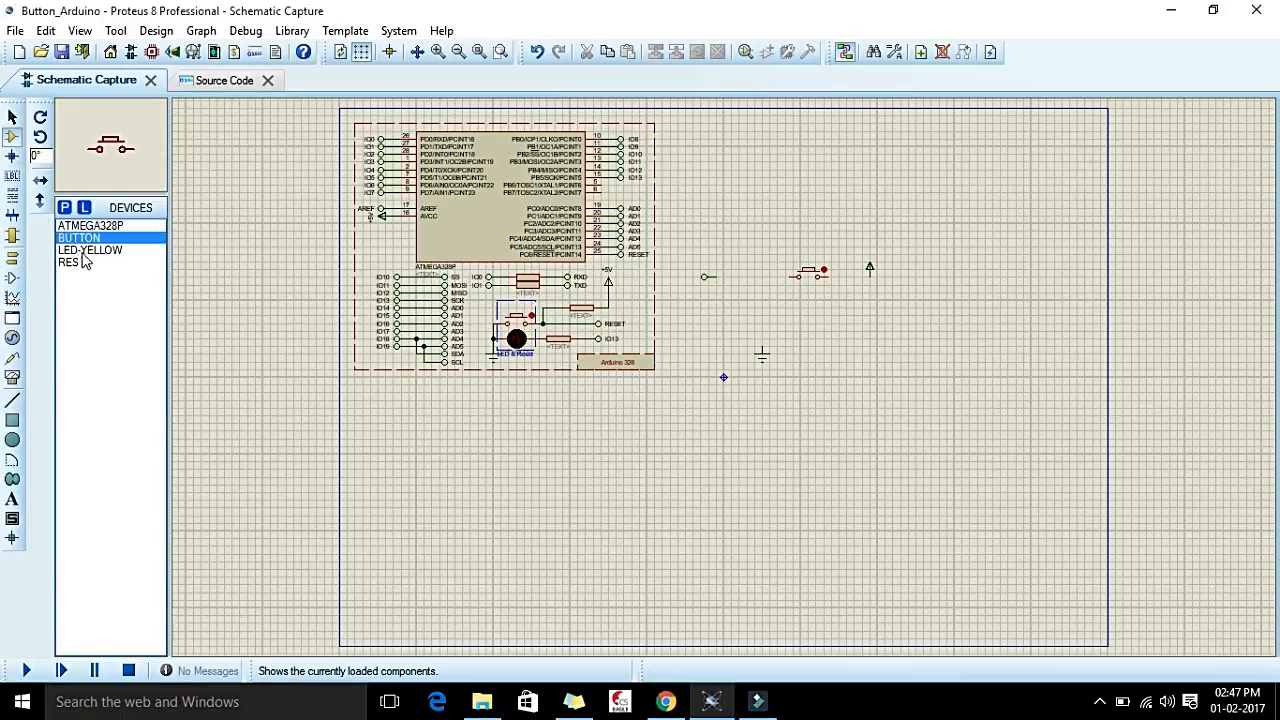
{"action": "left_click", "coordinate": [68, 262]}
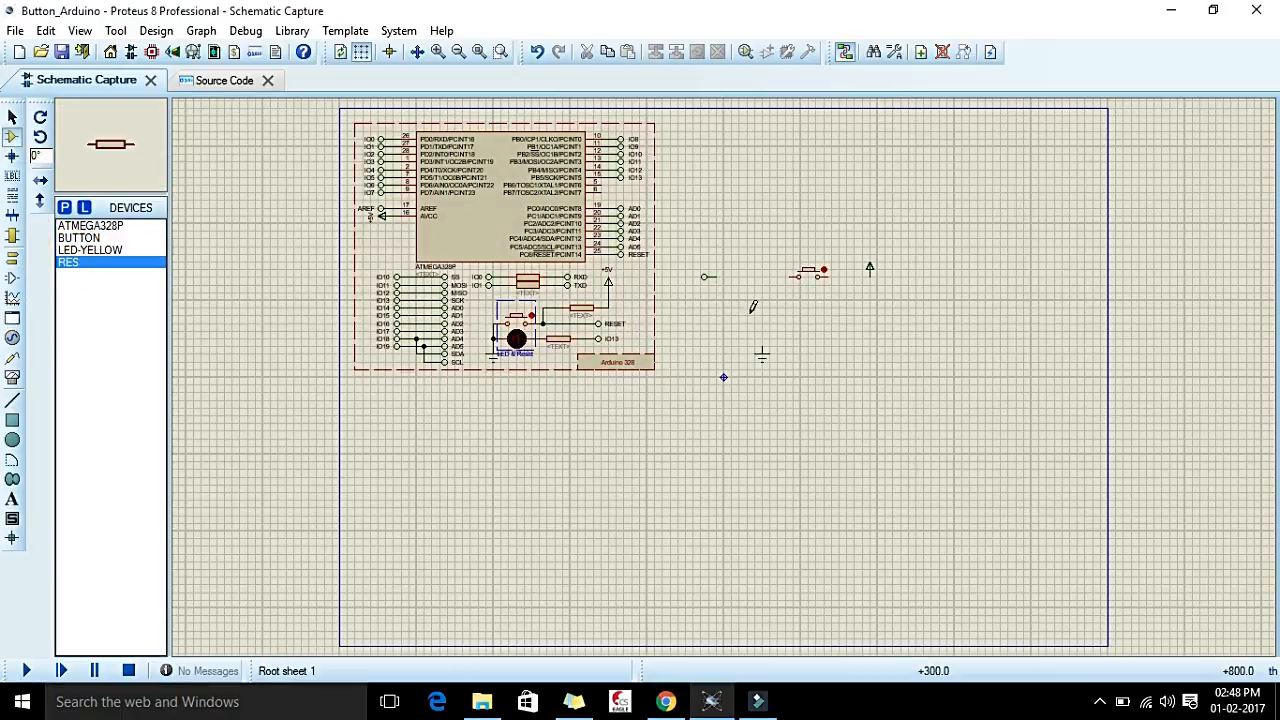
{"action": "left_click", "coordinate": [750, 312]}
{"action": "key", "text": "KP_Add"}
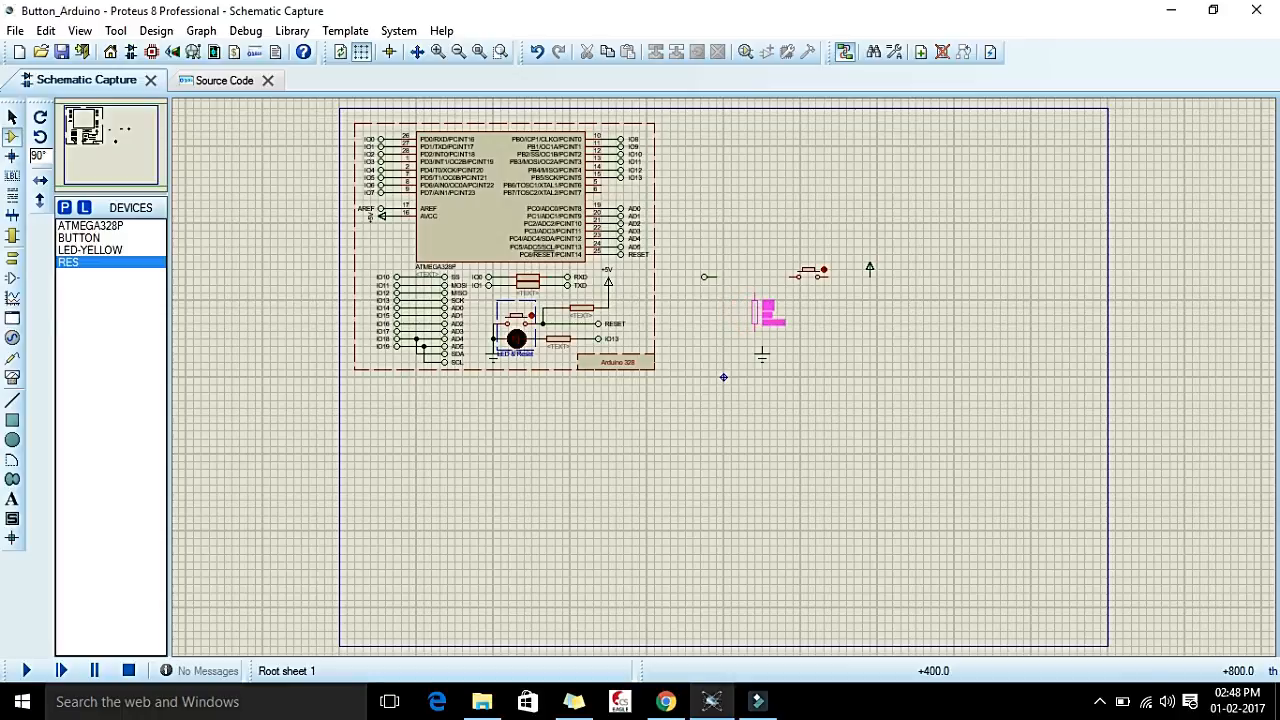
{"action": "left_click", "coordinate": [766, 306]}
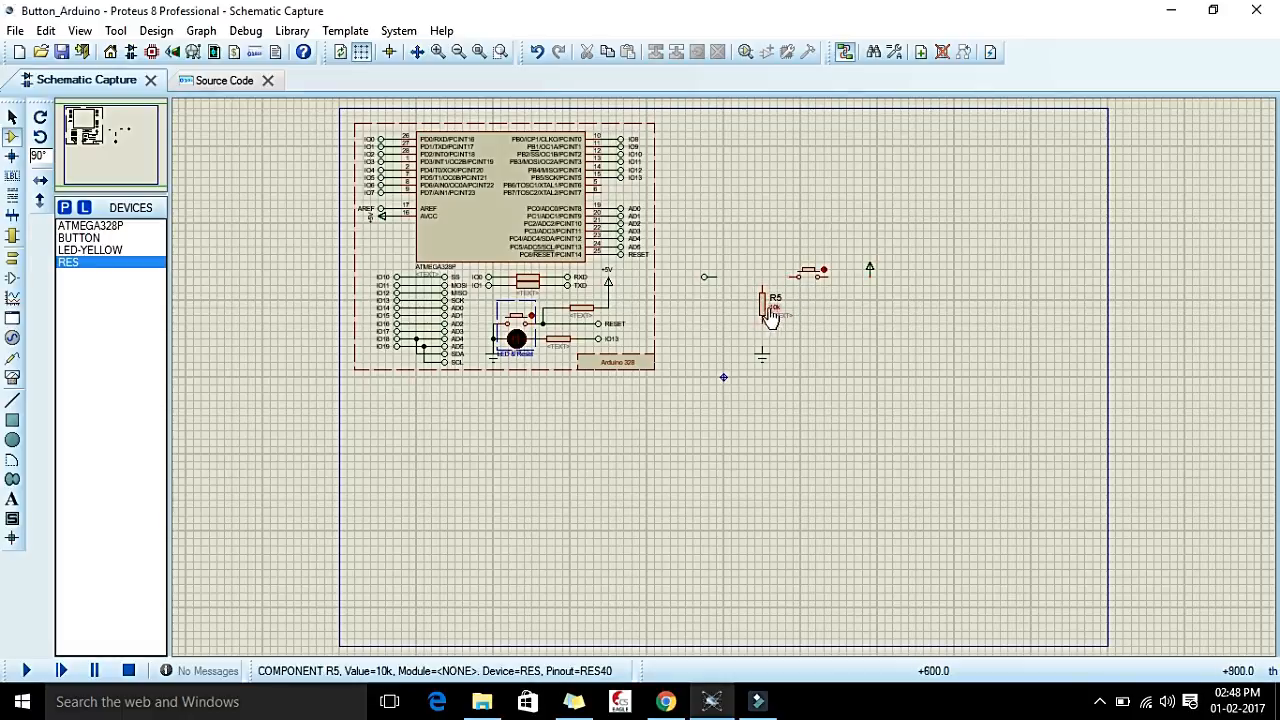
{"action": "left_click", "coordinate": [767, 314]}
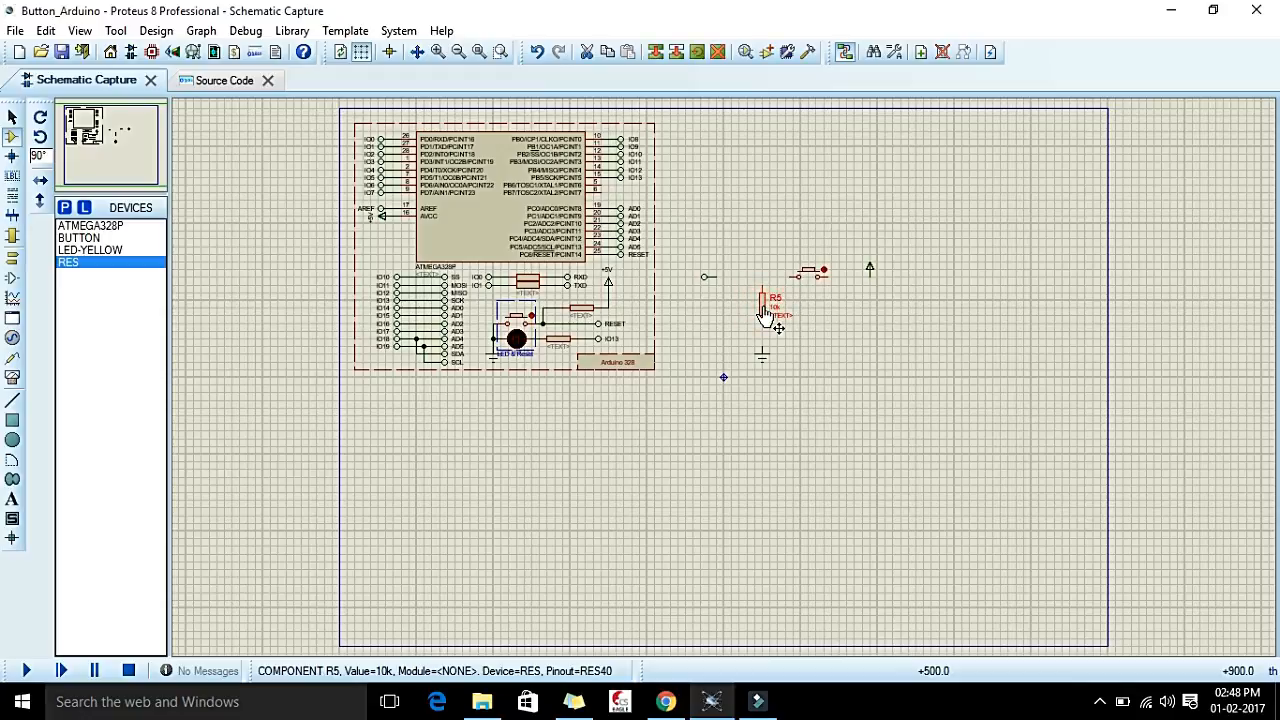
{"action": "right_click", "coordinate": [767, 314]}
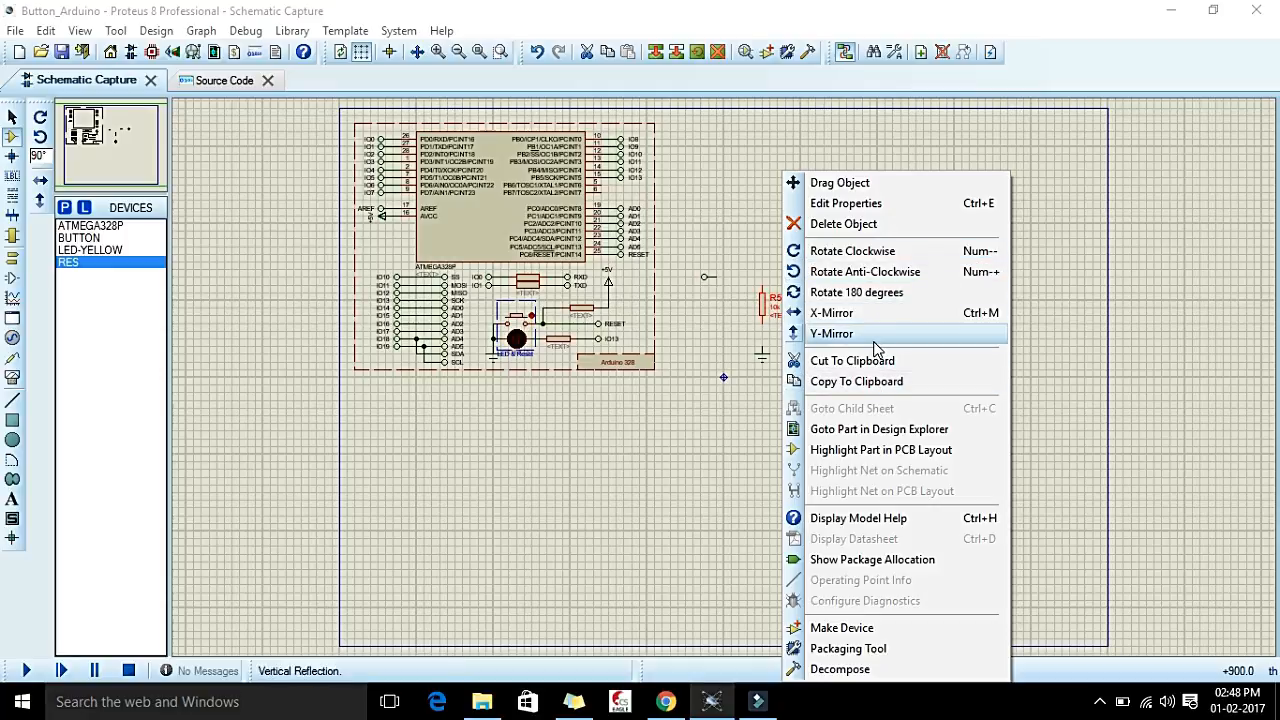
{"action": "left_click", "coordinate": [995, 118]}
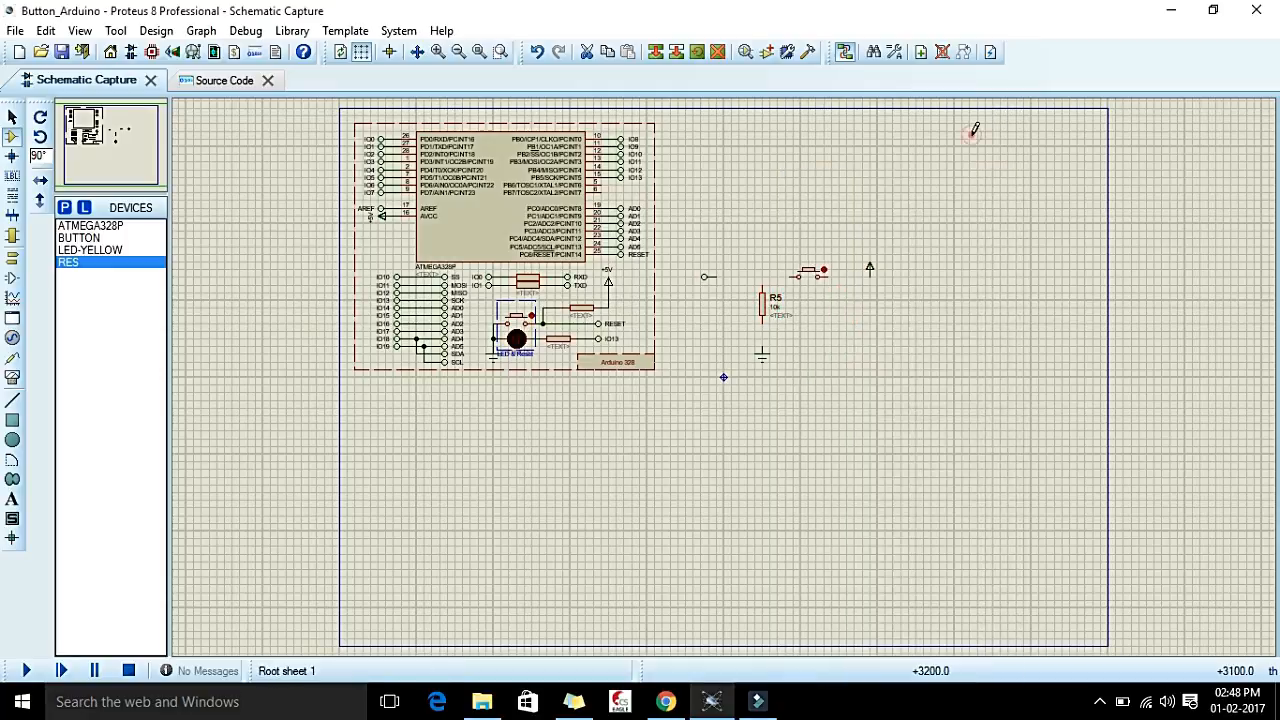
Label the power terminal +5V and wire it to the button's right-hand pin.
{"action": "right_click", "coordinate": [869, 268]}
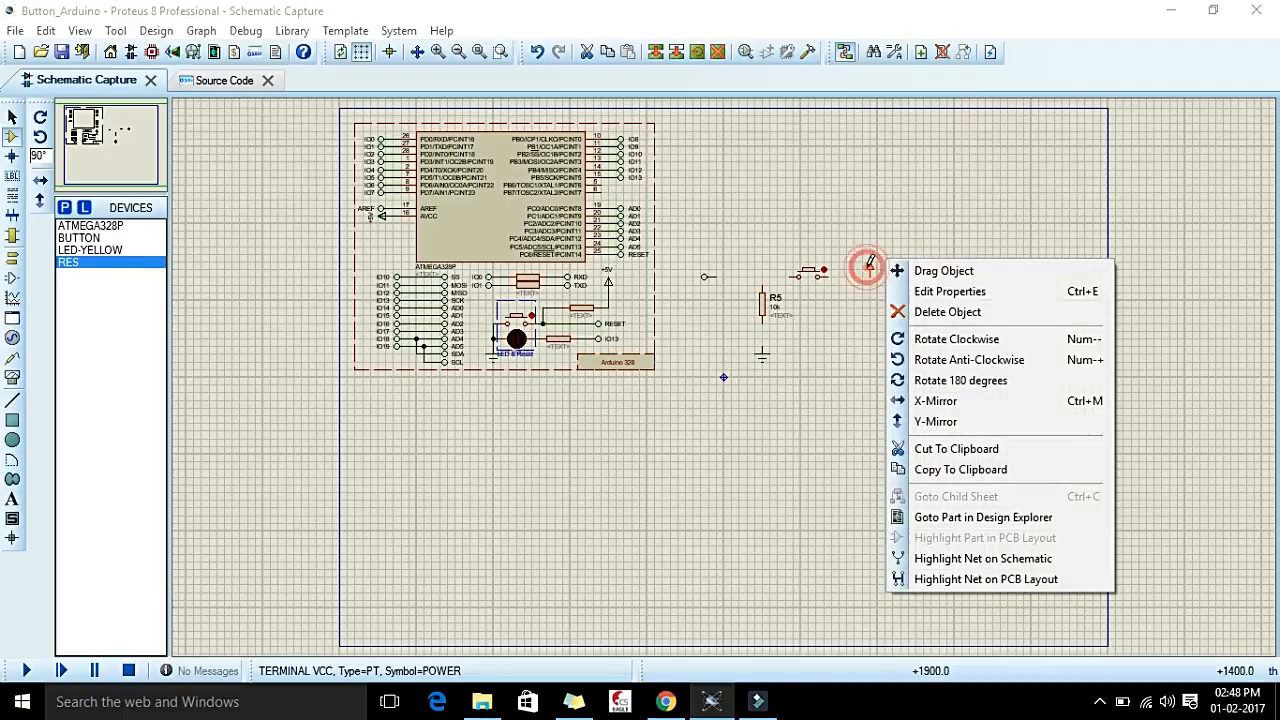
{"action": "left_click", "coordinate": [920, 292]}
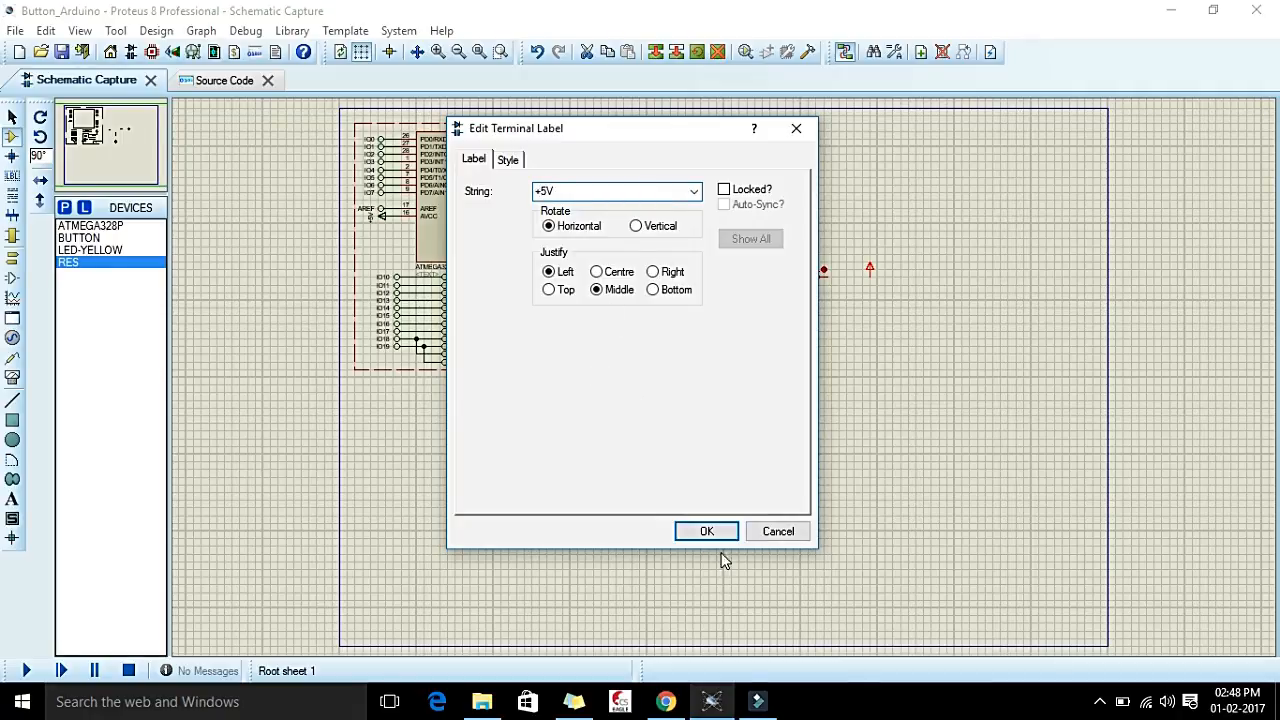
{"action": "left_click", "coordinate": [706, 531]}
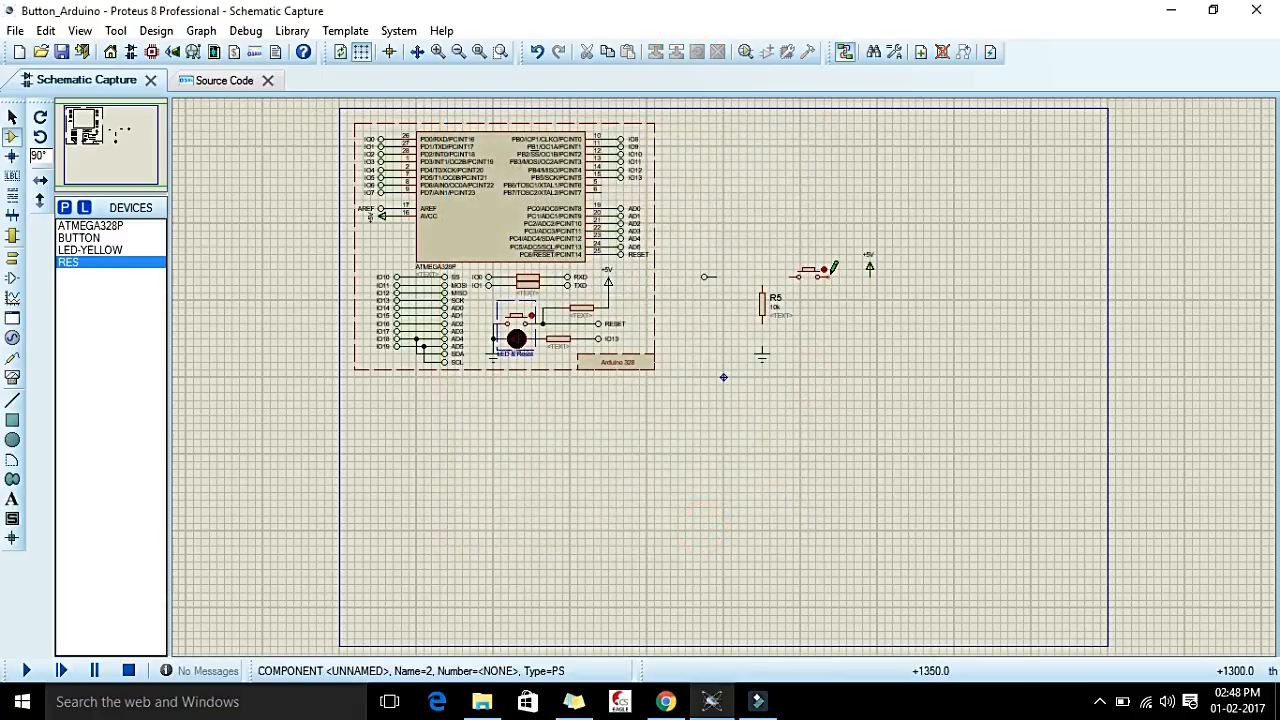
{"action": "left_click", "coordinate": [828, 274]}
{"action": "left_click", "coordinate": [868, 272]}
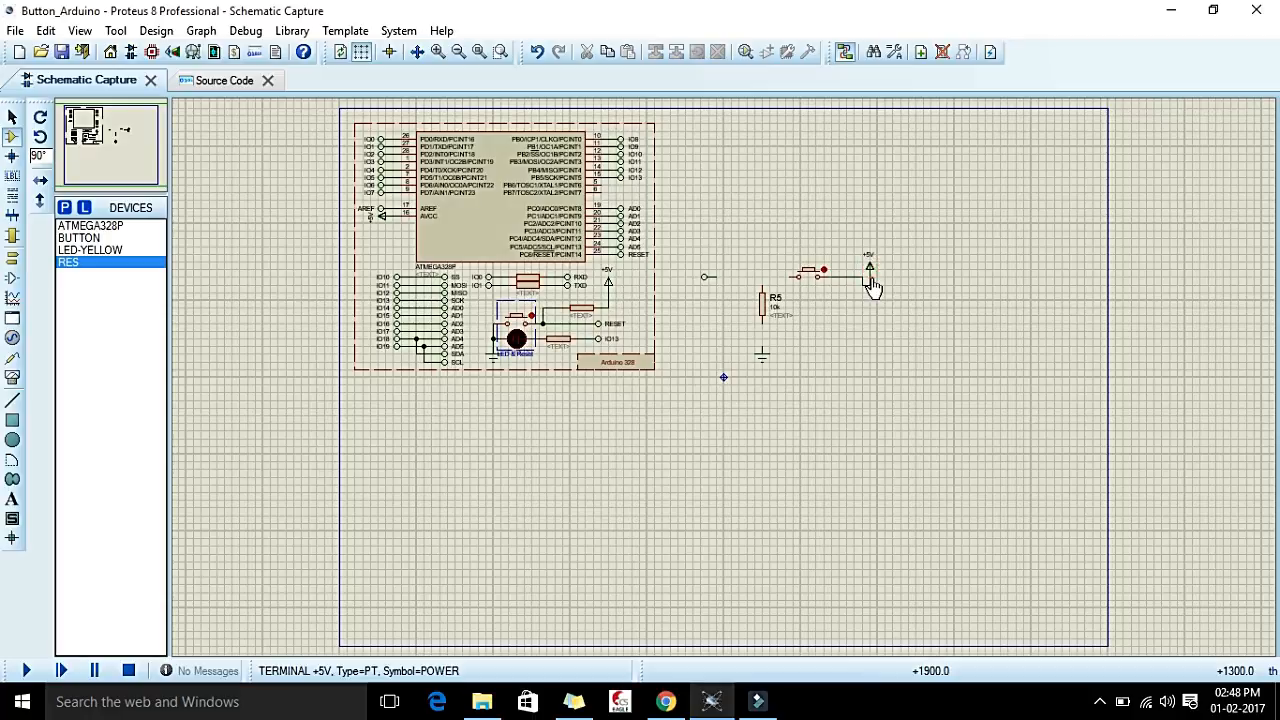
Wire the resistor between the button's left-hand pin and ground, and connect the default terminal to the resistor-button wire.
{"action": "left_click", "coordinate": [767, 274]}
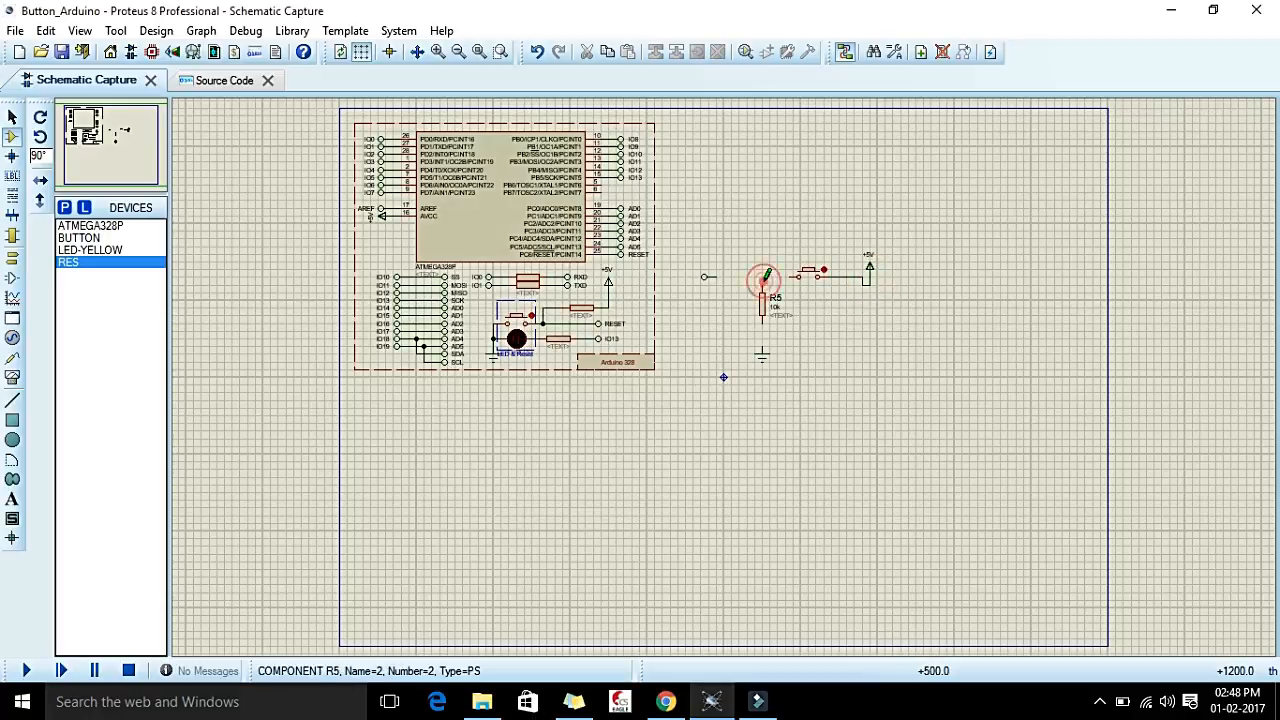
{"action": "left_click", "coordinate": [789, 268]}
{"action": "left_click", "coordinate": [791, 268]}
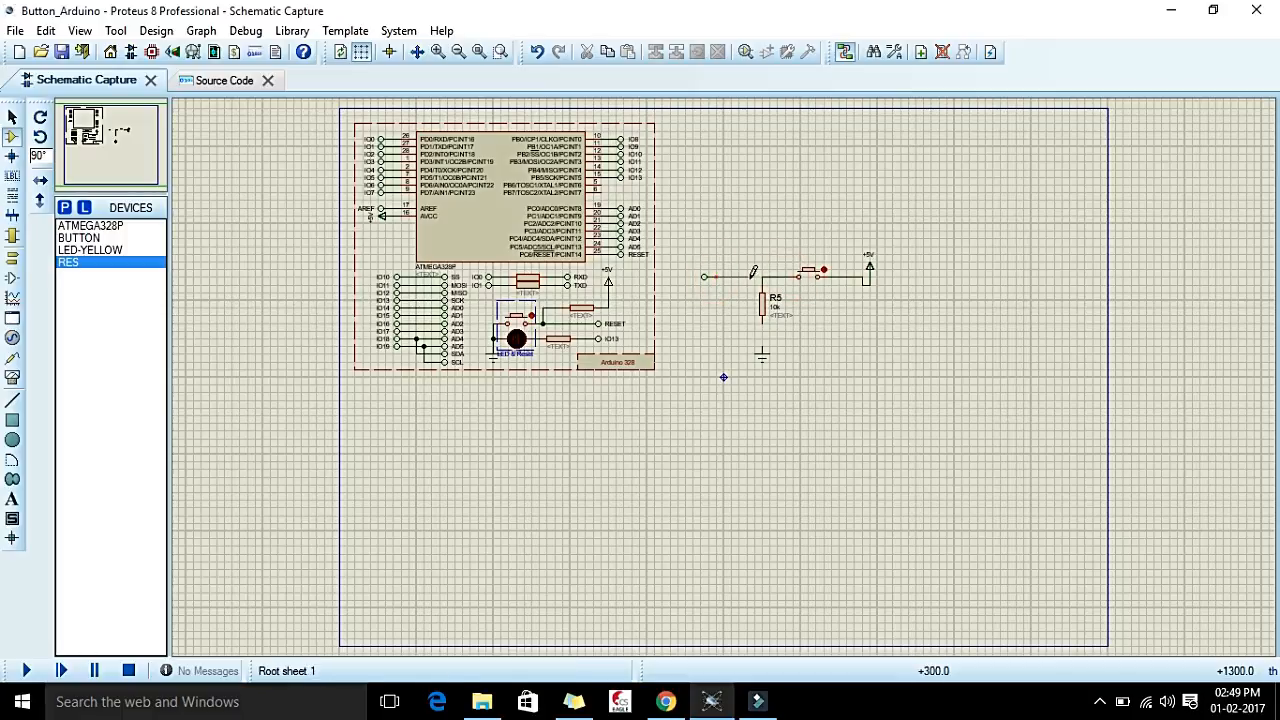
{"action": "left_click", "coordinate": [763, 278]}
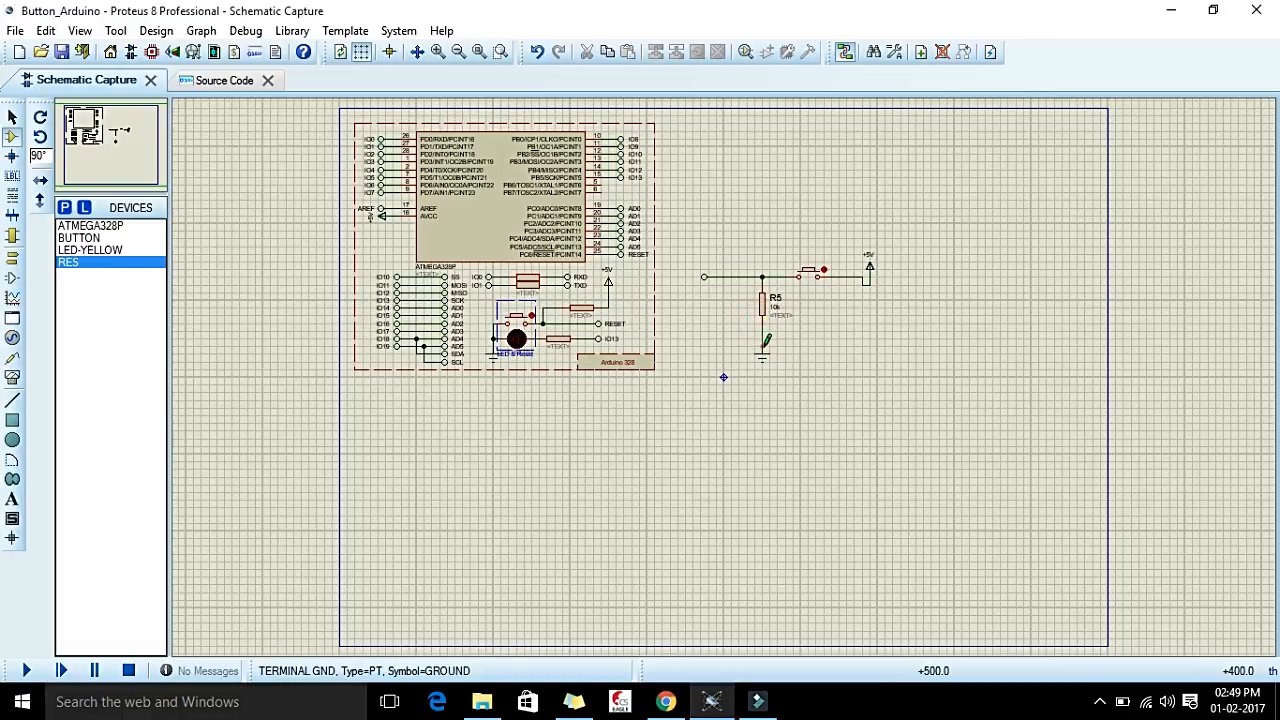
{"action": "left_click", "coordinate": [763, 354]}
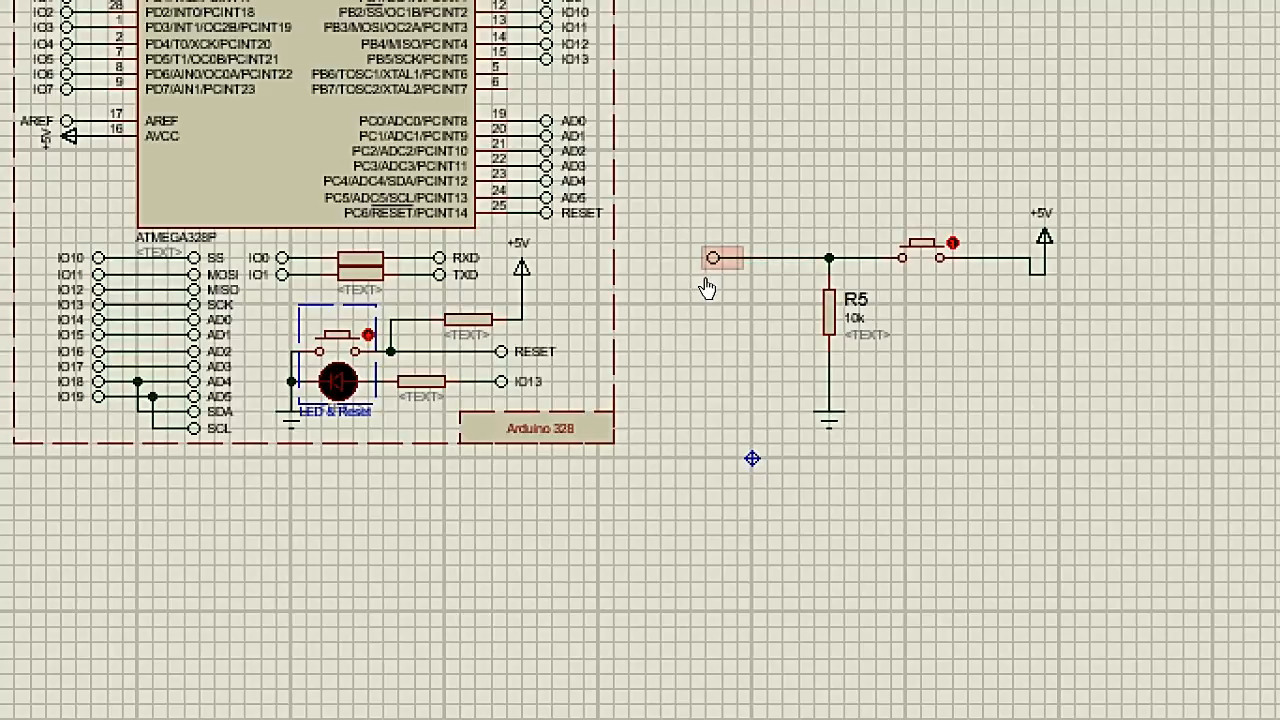
Label the default terminal at the end of the button's signal wire IO5.
{"action": "right_click", "coordinate": [706, 285]}
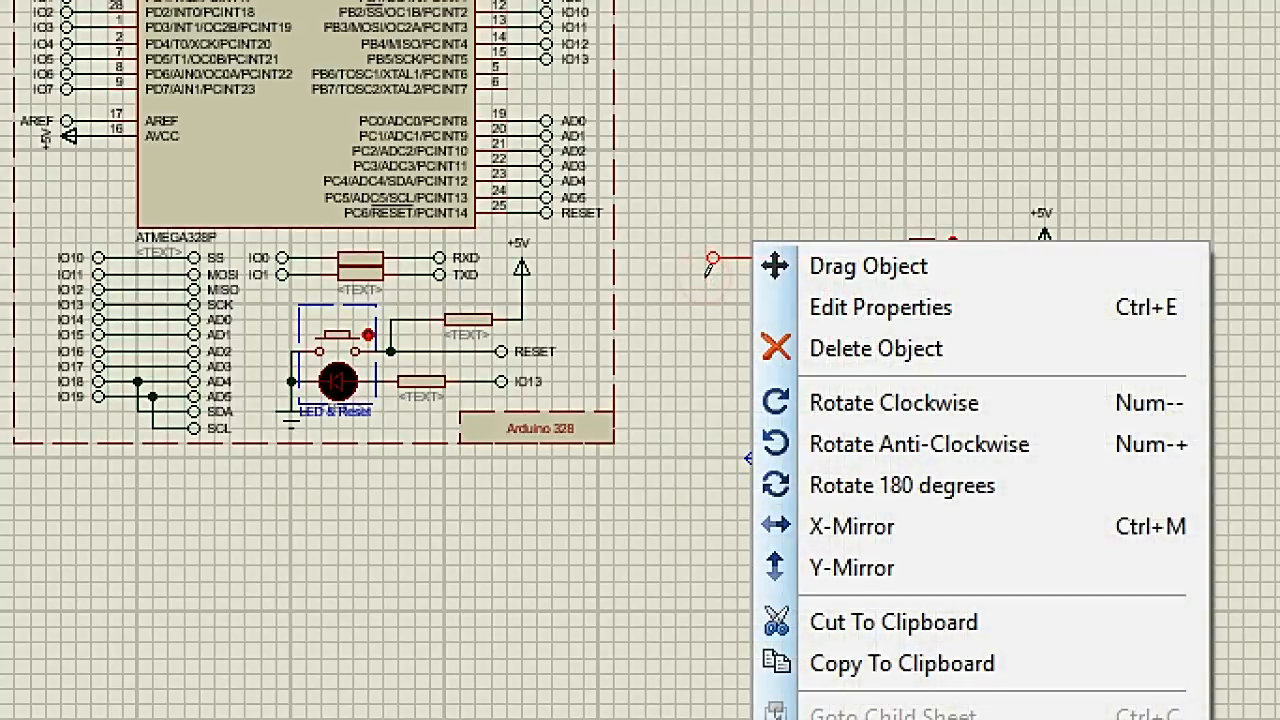
{"action": "left_click", "coordinate": [763, 307]}
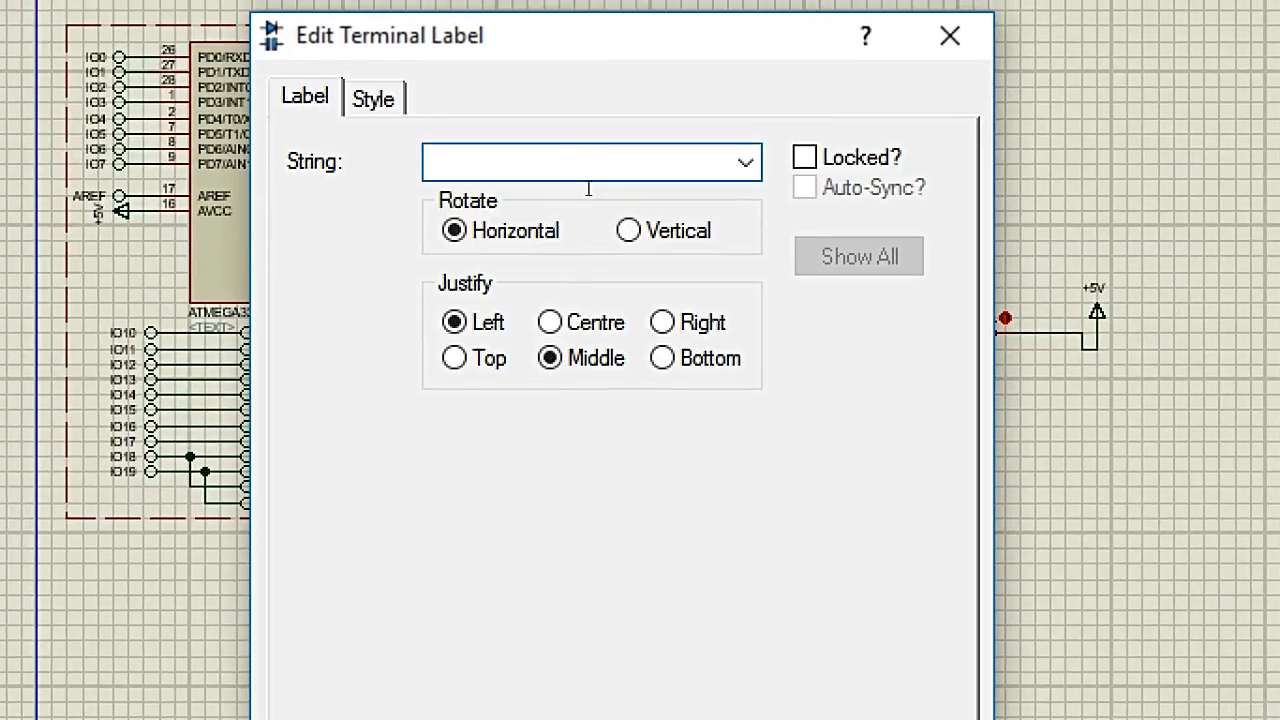
{"action": "type", "text": "IO5"}
{"action": "key", "text": "Return"}
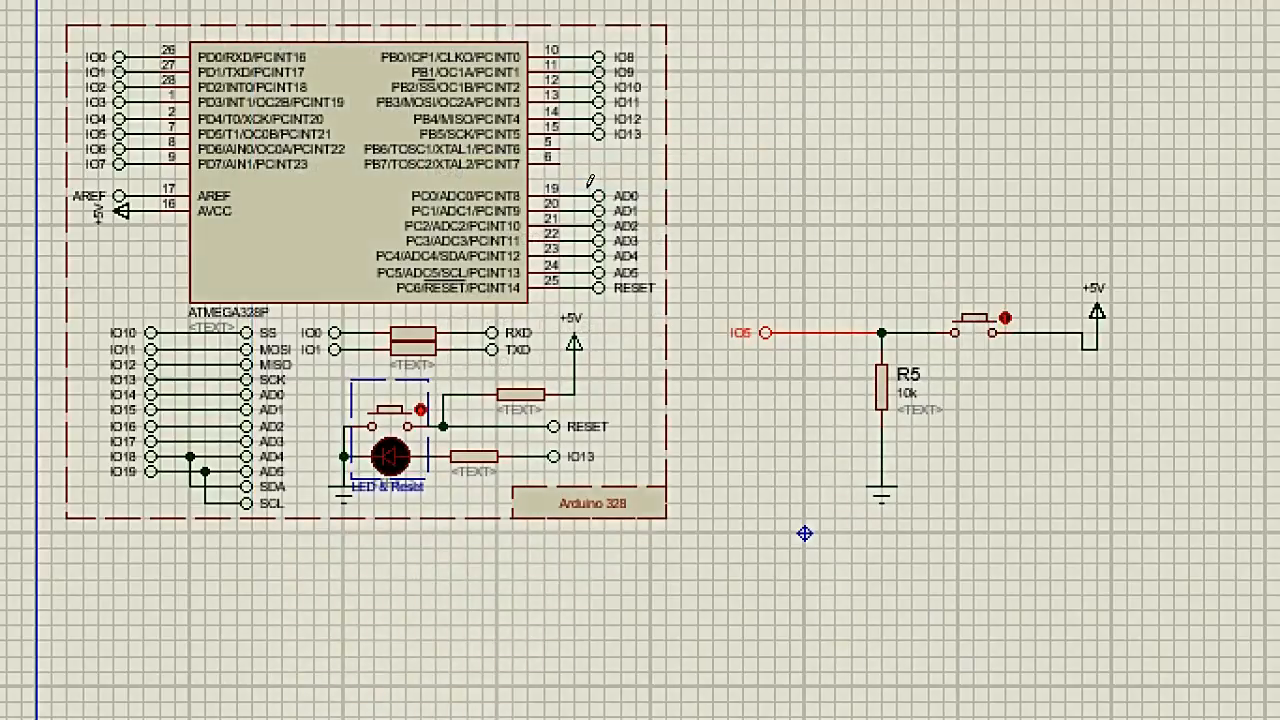
{"action": "left_click", "coordinate": [694, 300]}
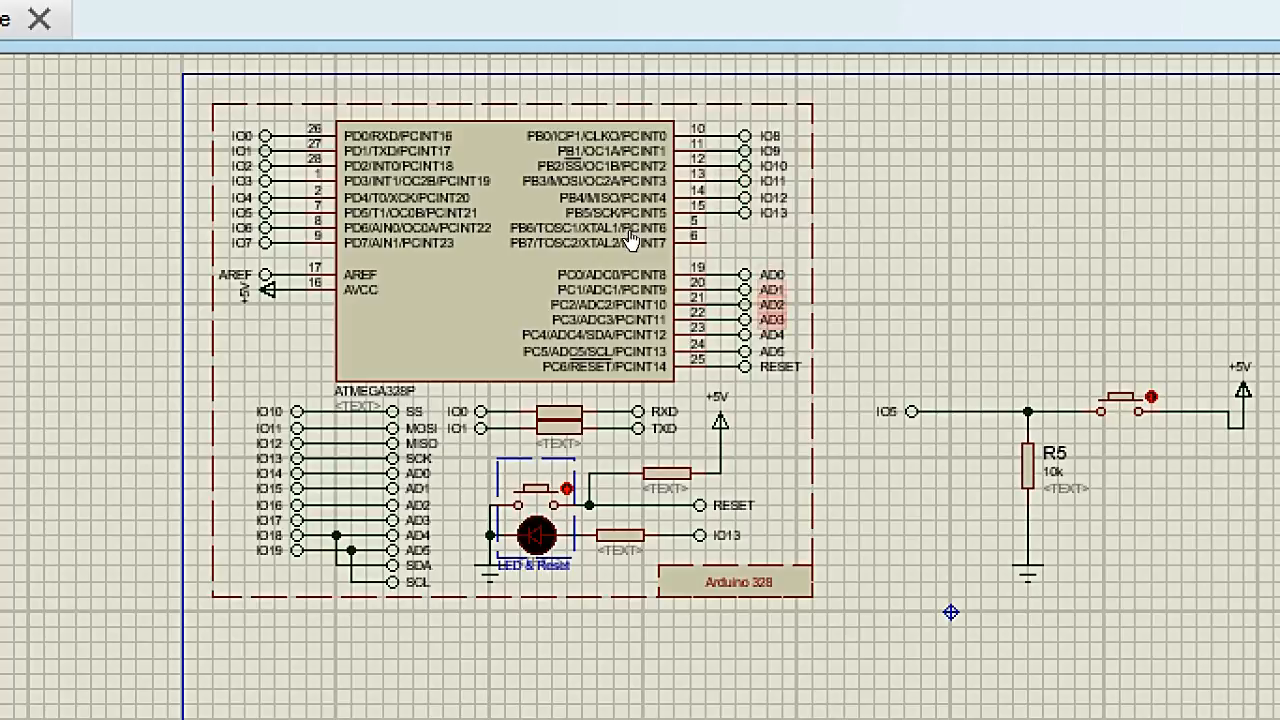
Review the label string of the button's signal terminal and leave it as IO5.
{"action": "left_click", "coordinate": [703, 286]}
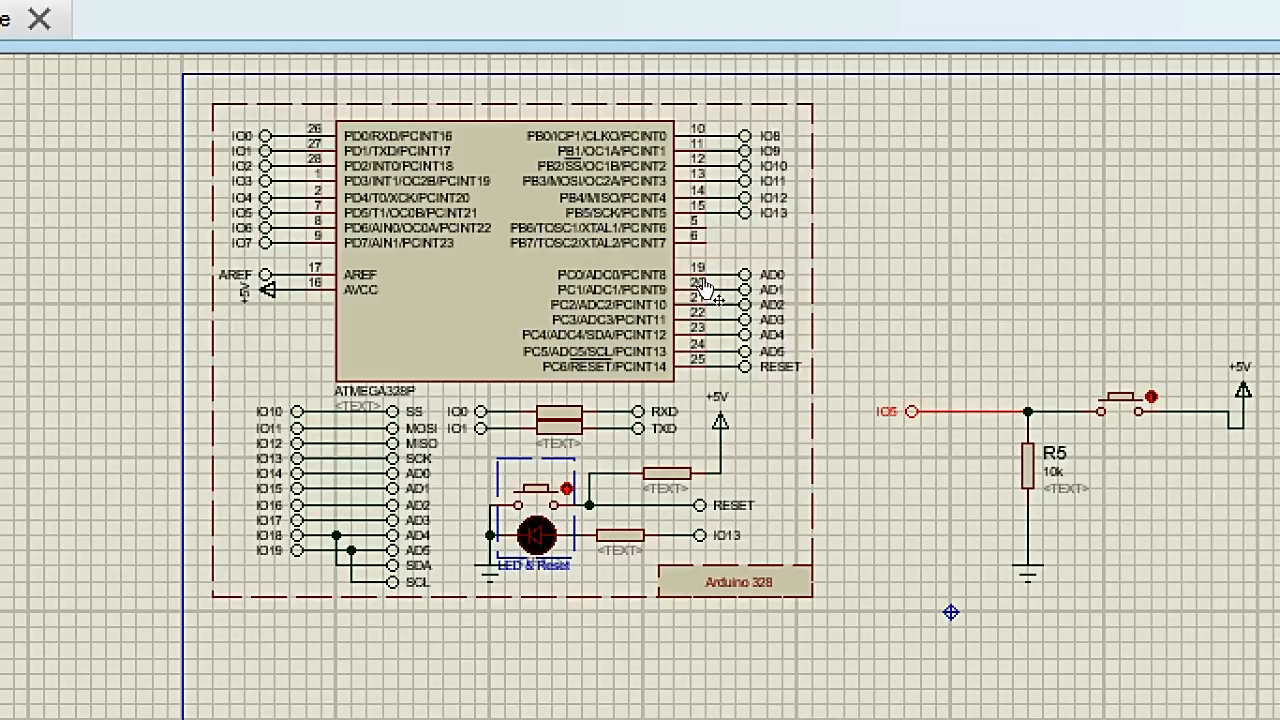
{"action": "right_click", "coordinate": [702, 280]}
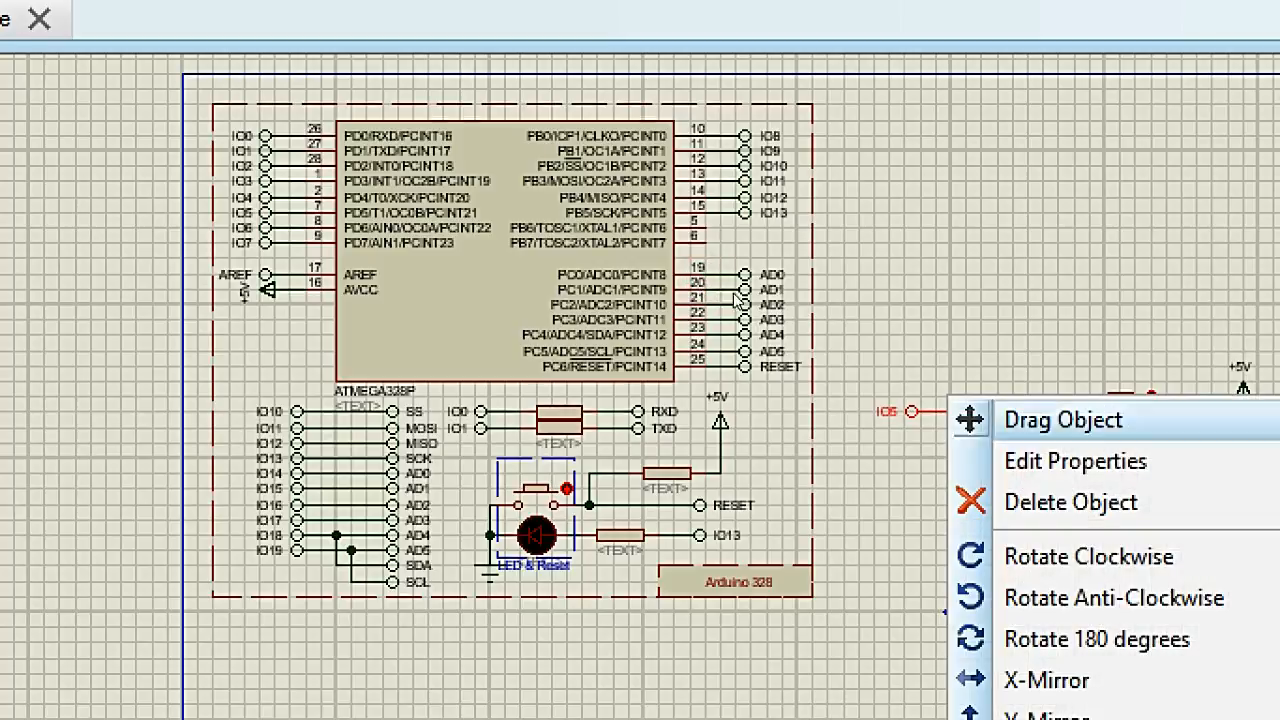
{"action": "left_click", "coordinate": [762, 304]}
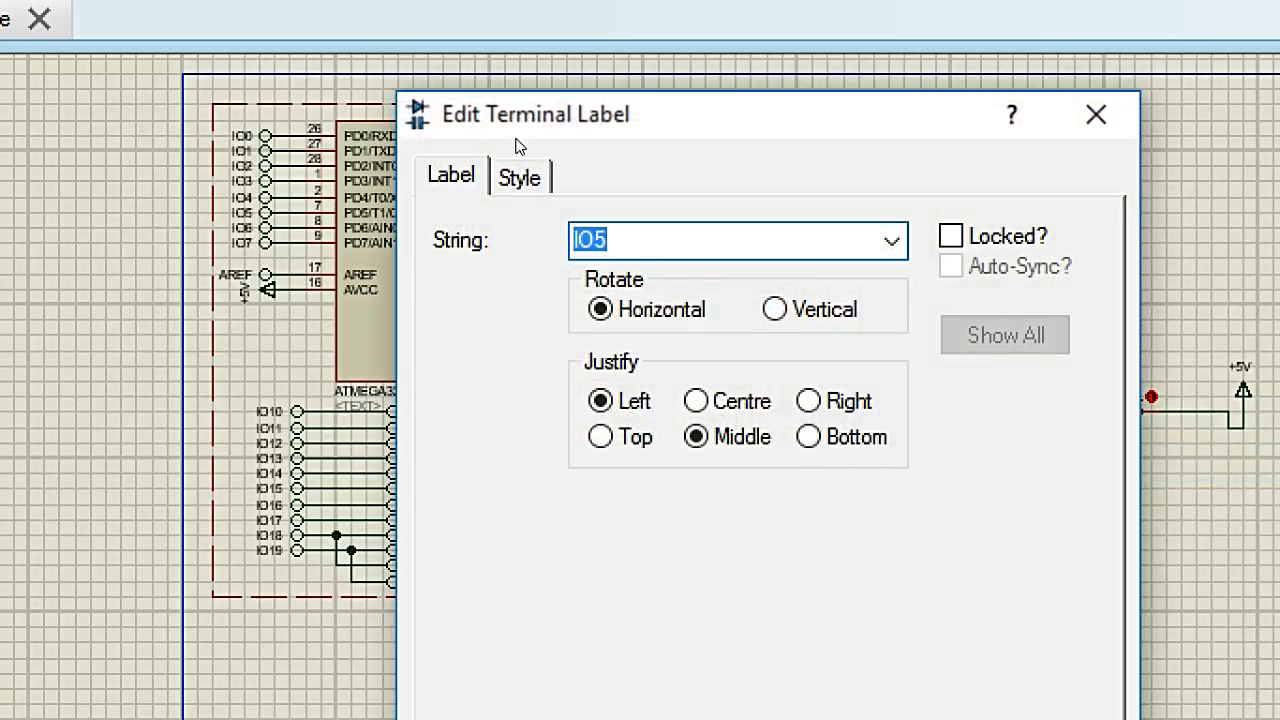
{"action": "left_click", "coordinate": [580, 190]}
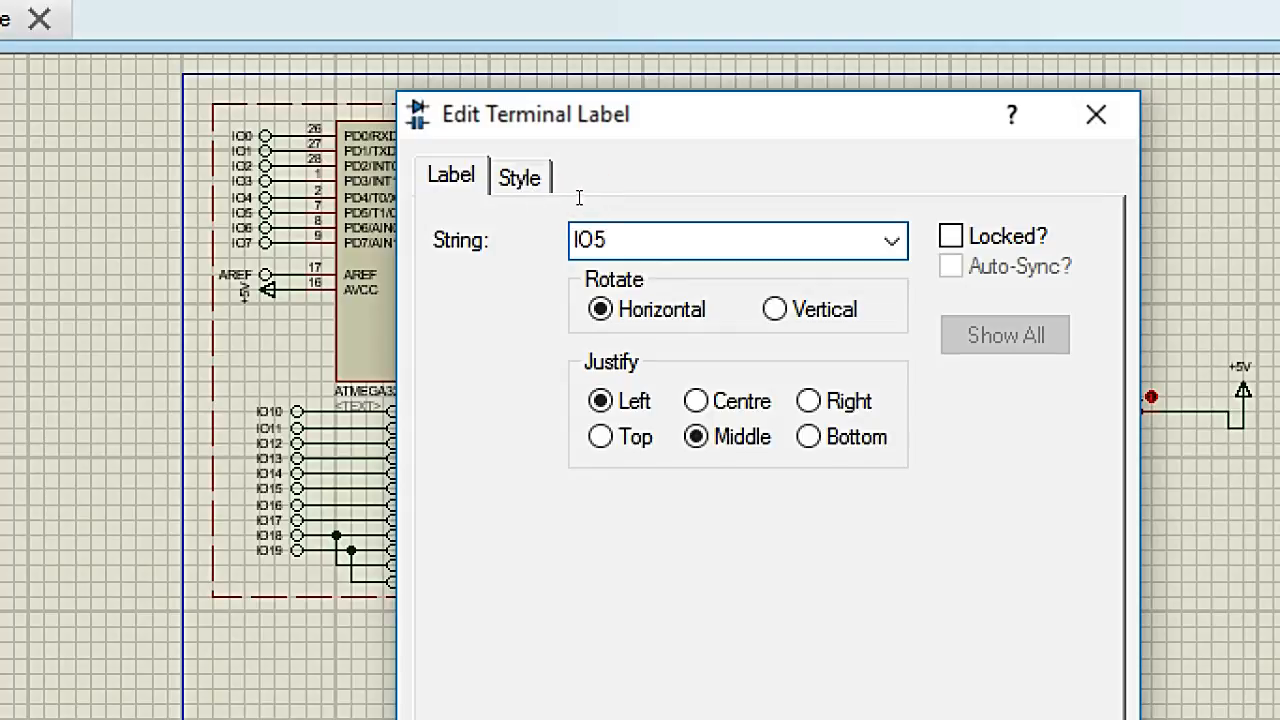
{"action": "key", "text": "Return"}
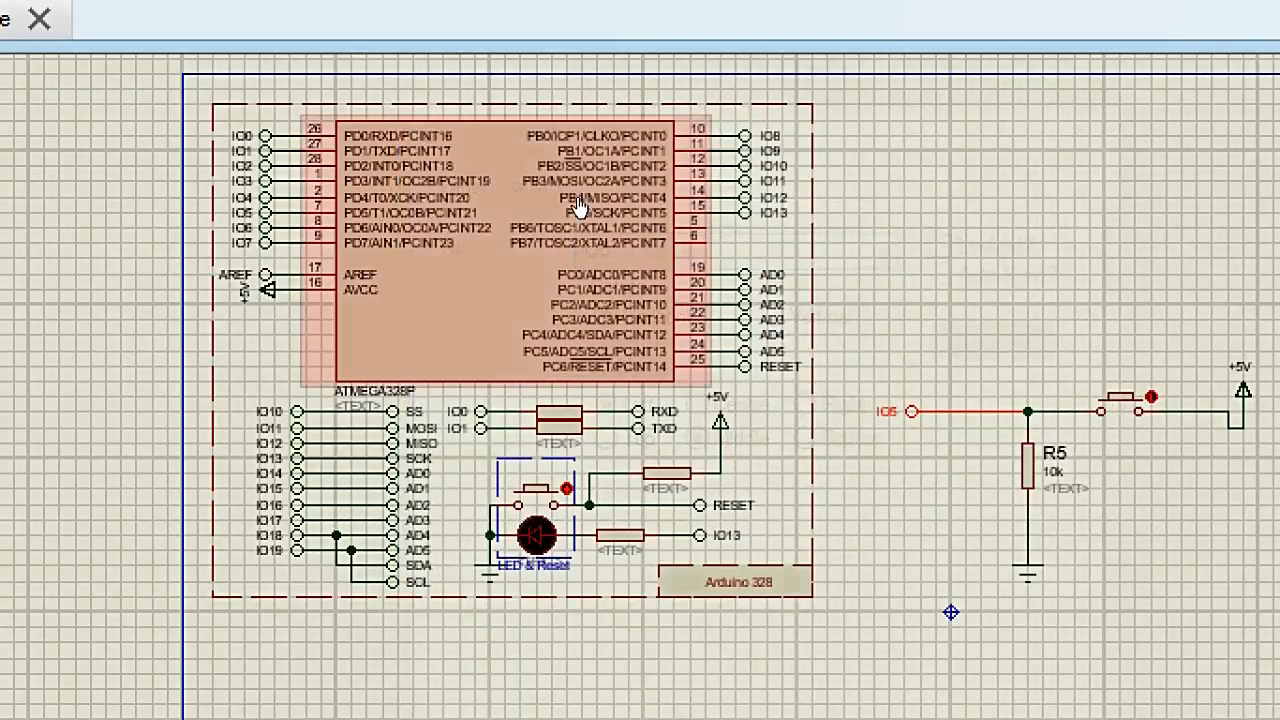
{"action": "left_click", "coordinate": [722, 200]}
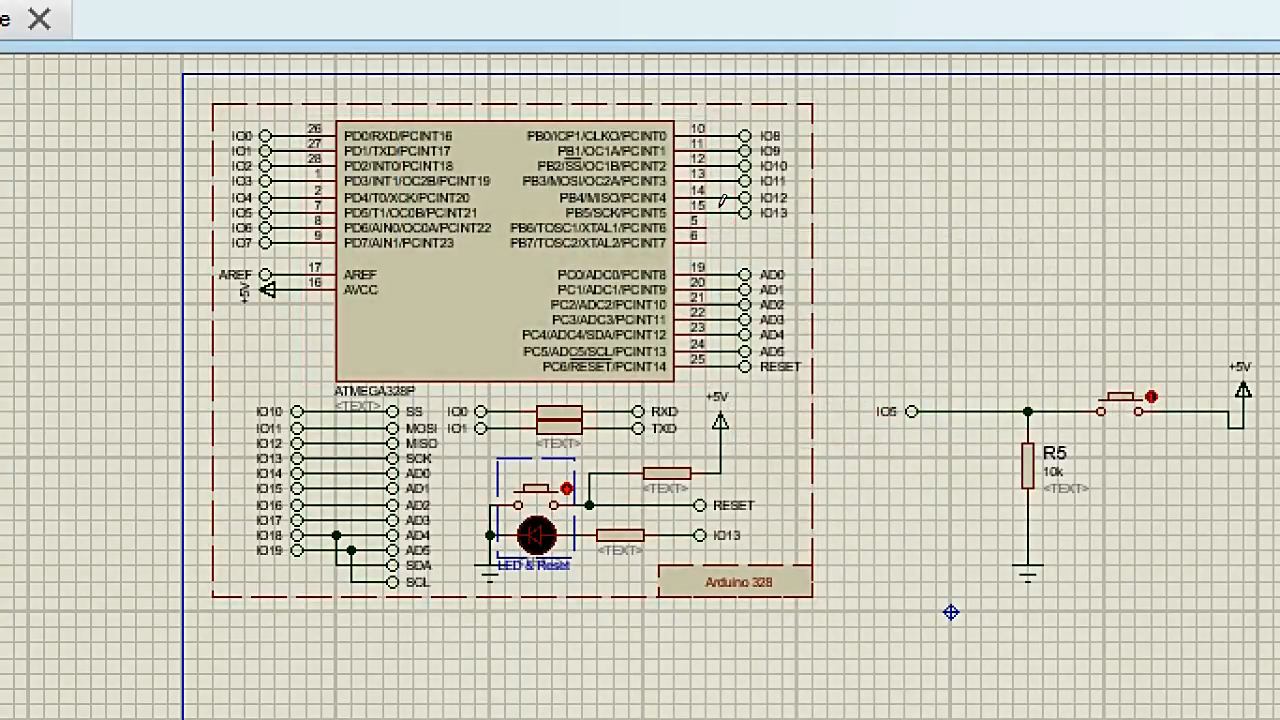
Close the Windows Magnifier to return the screen to its normal size.
{"action": "key", "text": "super"}
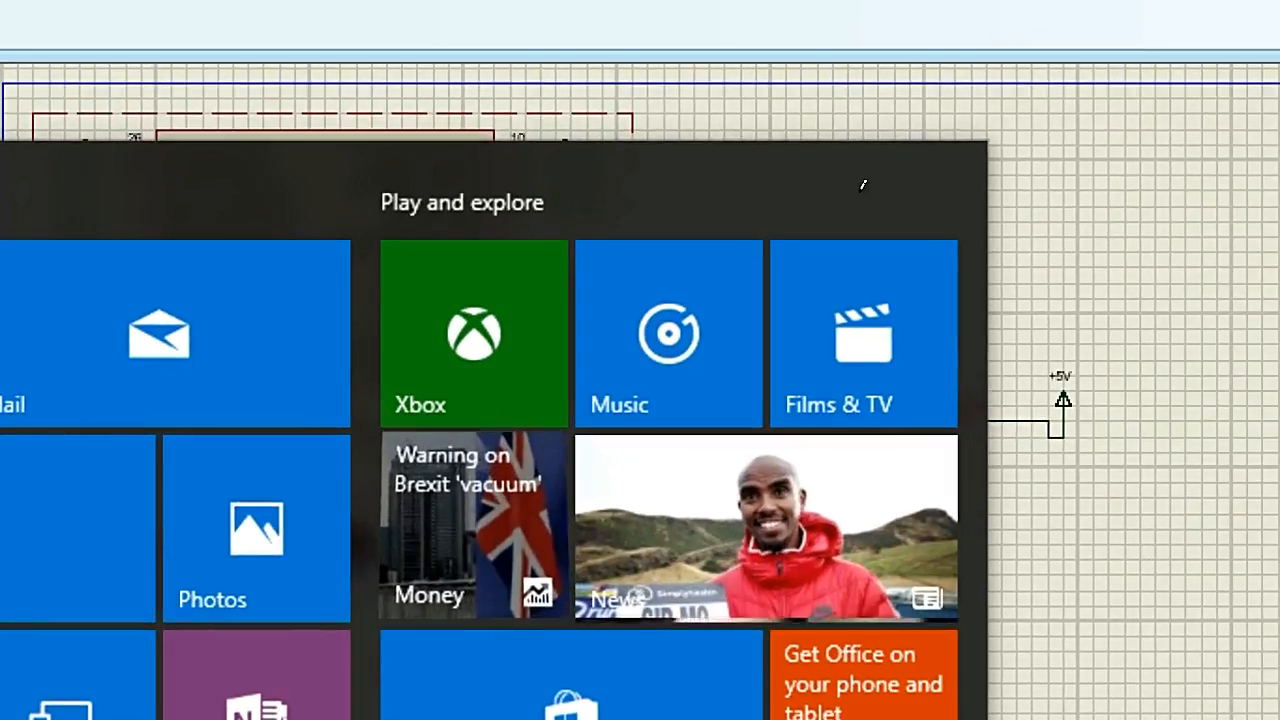
{"action": "left_click", "coordinate": [1040, 182]}
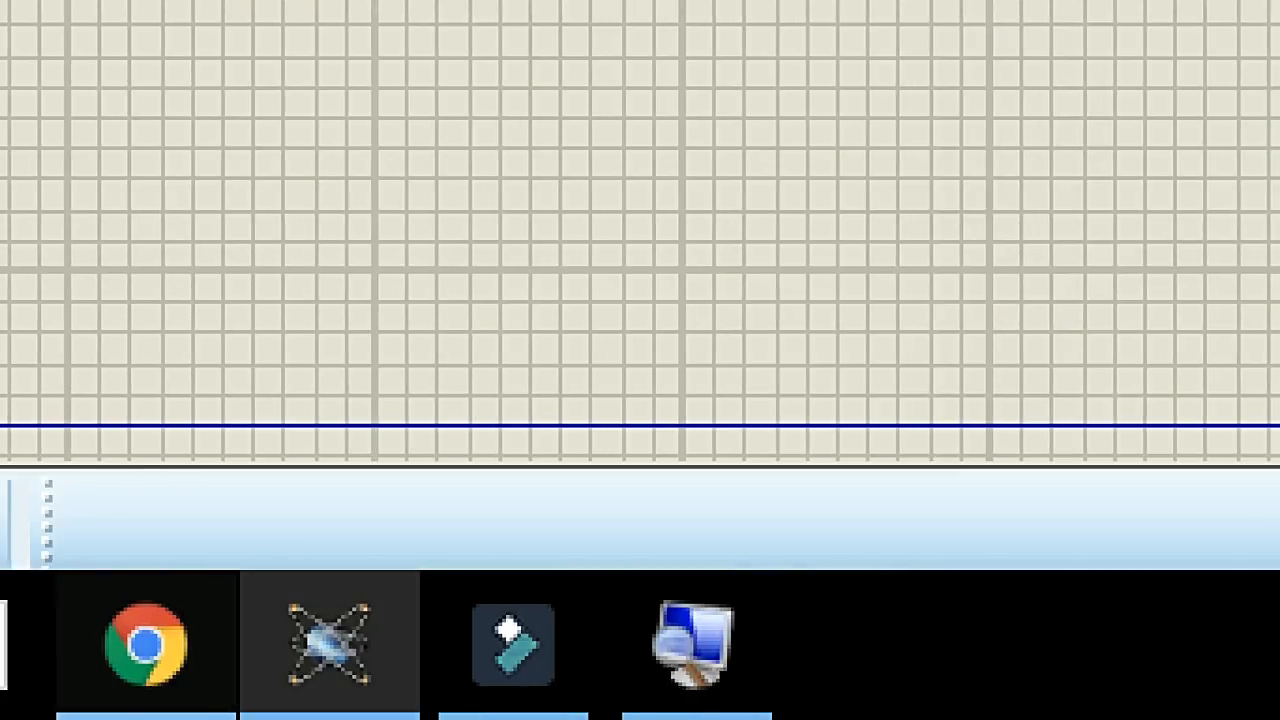
{"action": "mouse_move", "coordinate": [806, 700]}
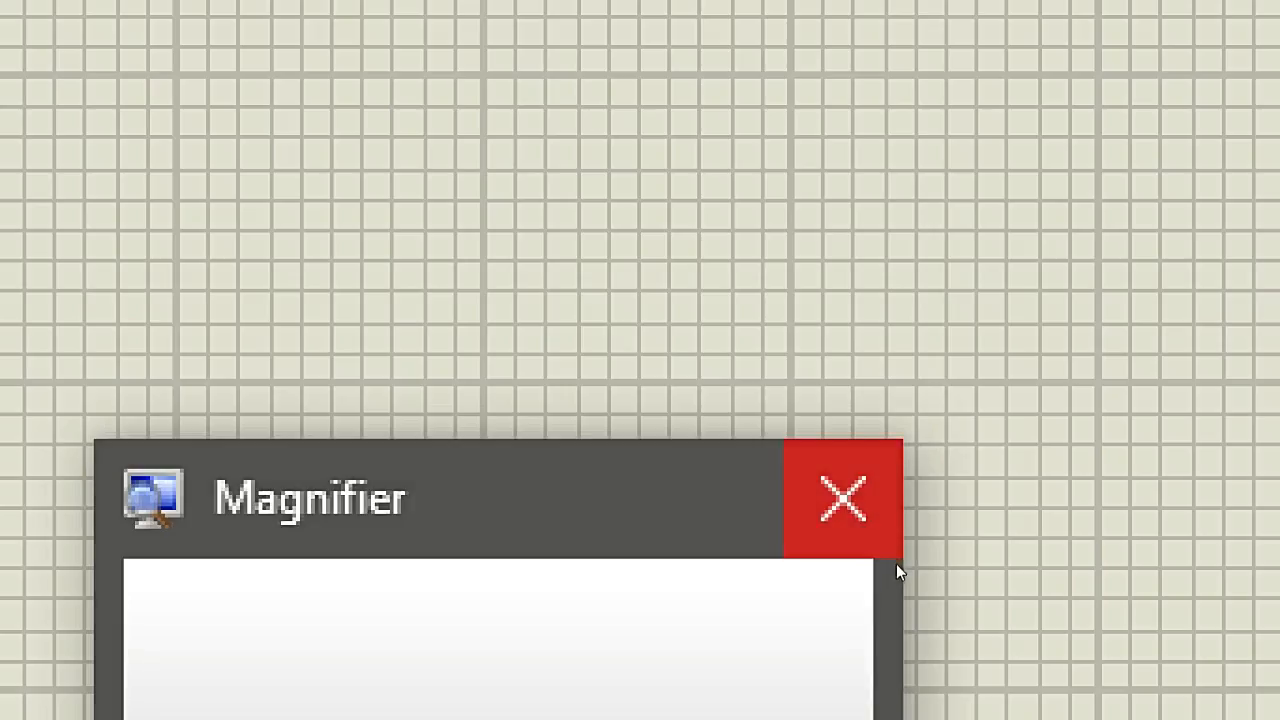
{"action": "left_click", "coordinate": [889, 555]}
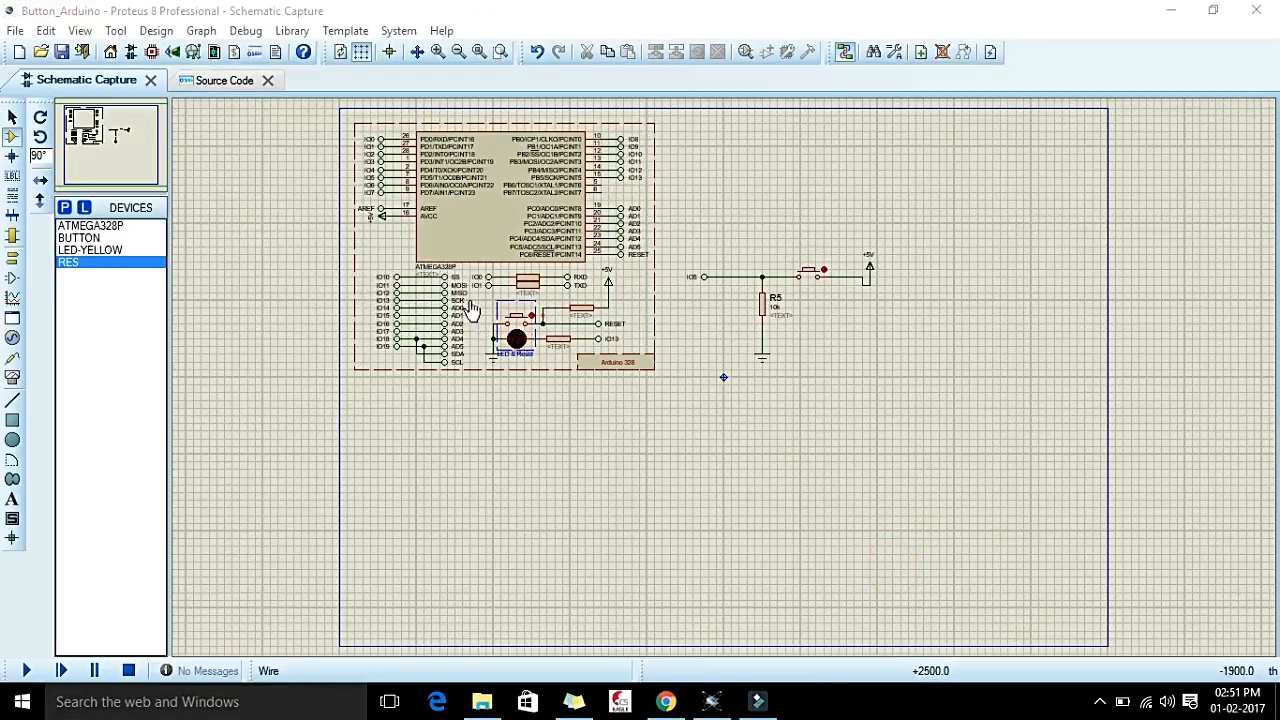
Open the project's source code and add the statement pinMode(13,OUTPUT); inside setup() in main.ino.
{"action": "left_click", "coordinate": [221, 83]}
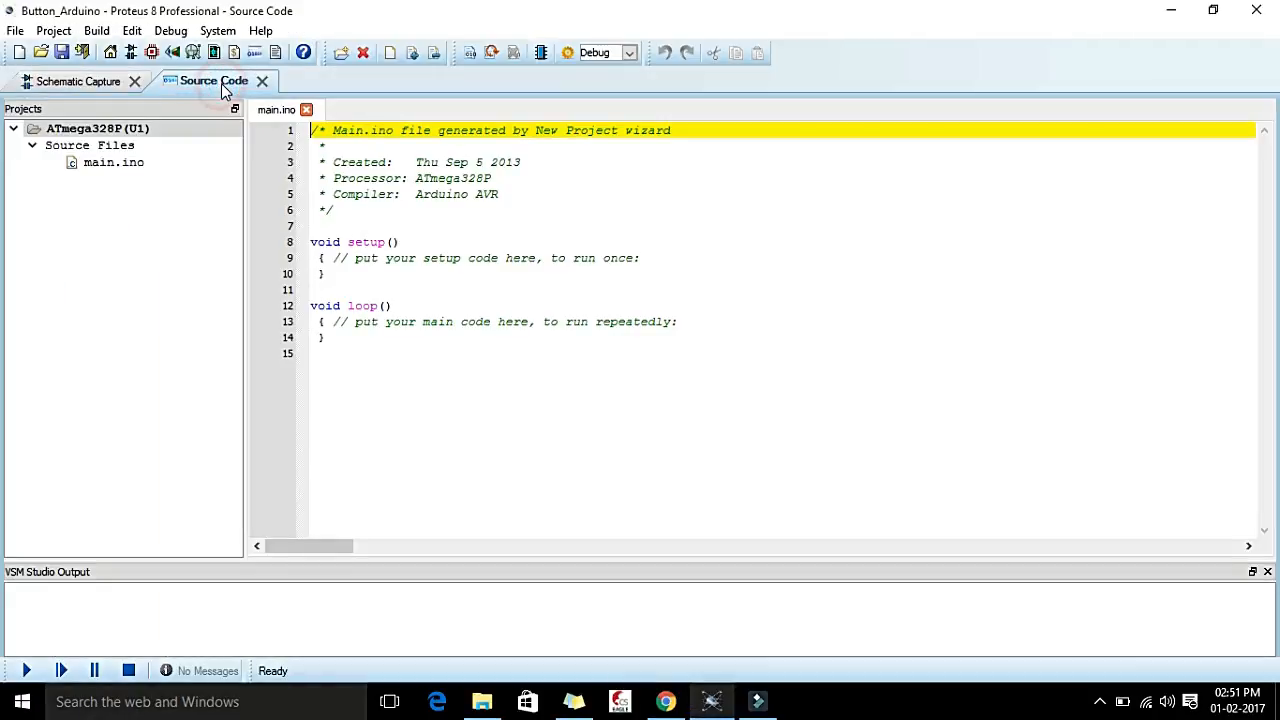
{"action": "left_click", "coordinate": [336, 260]}
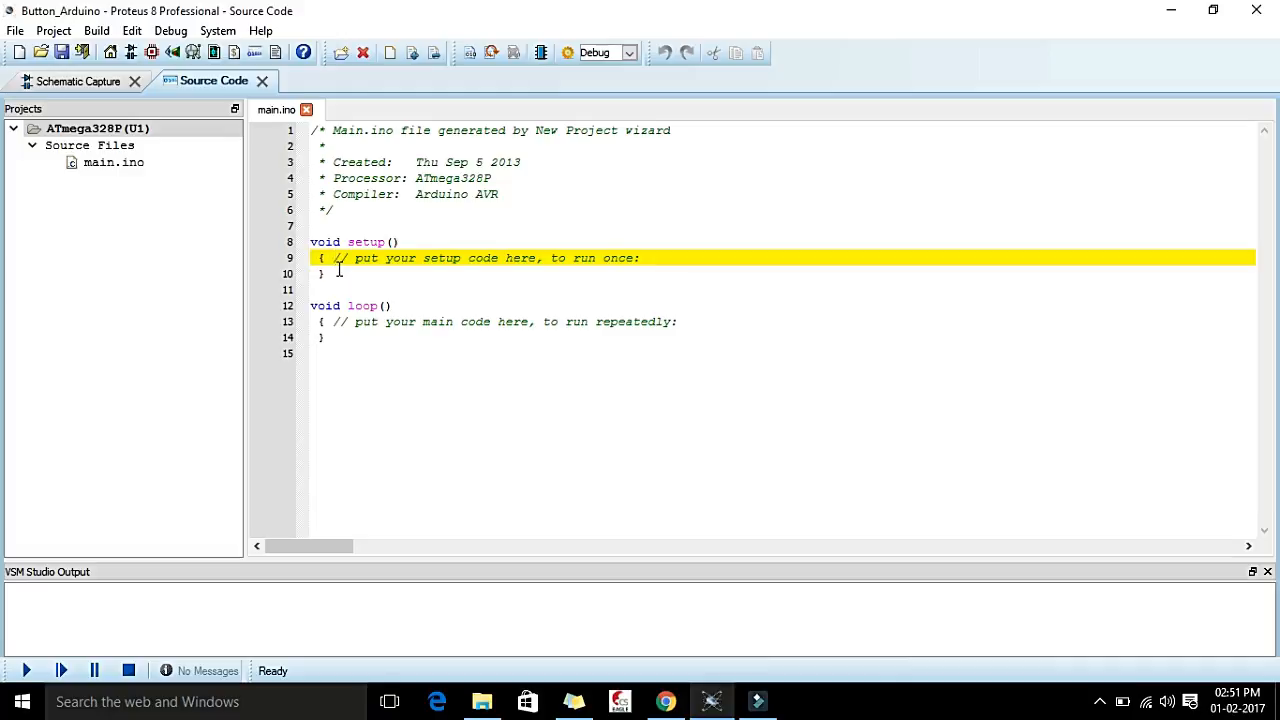
{"action": "type", "text": "pin"}
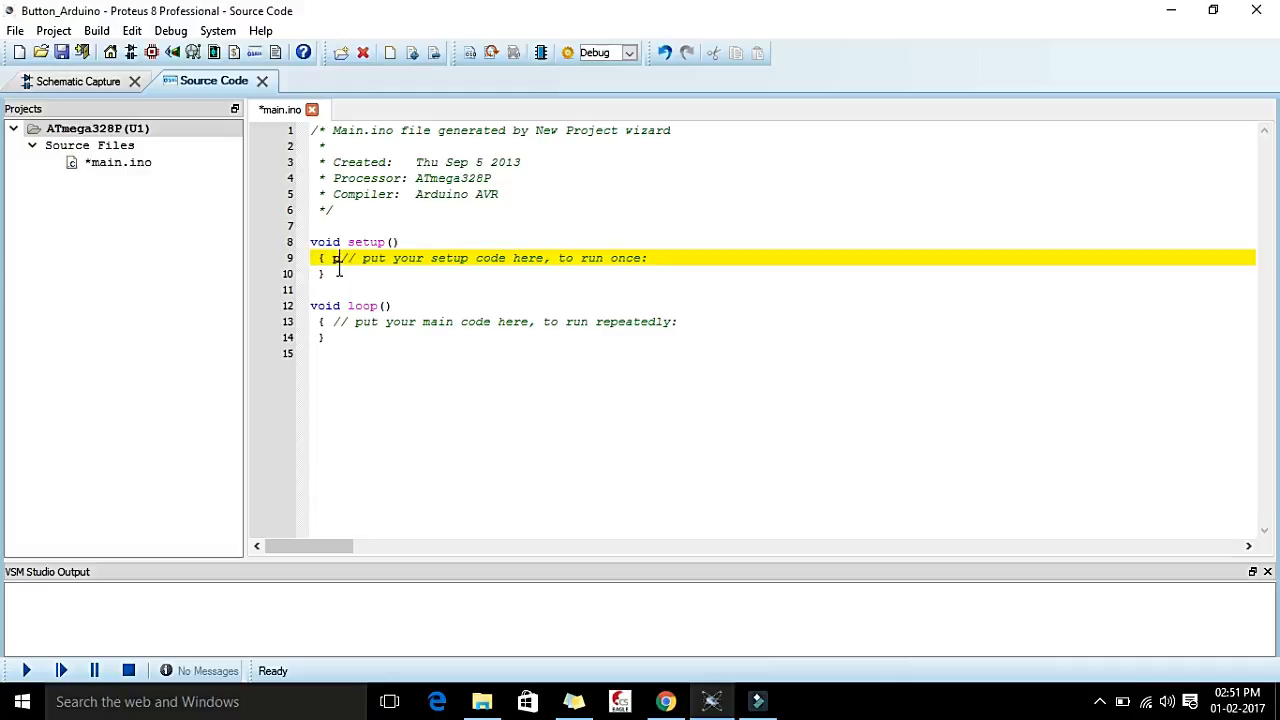
{"action": "type", "text": "Mode"}
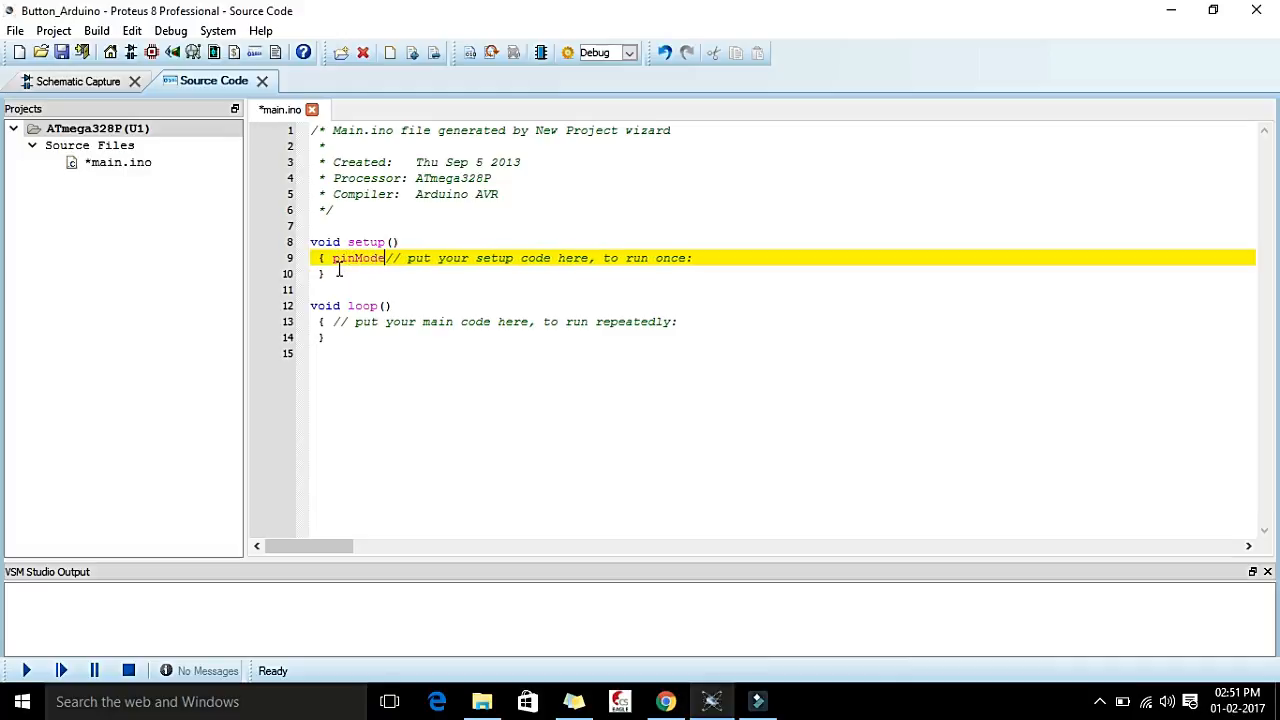
{"action": "type", "text": "("}
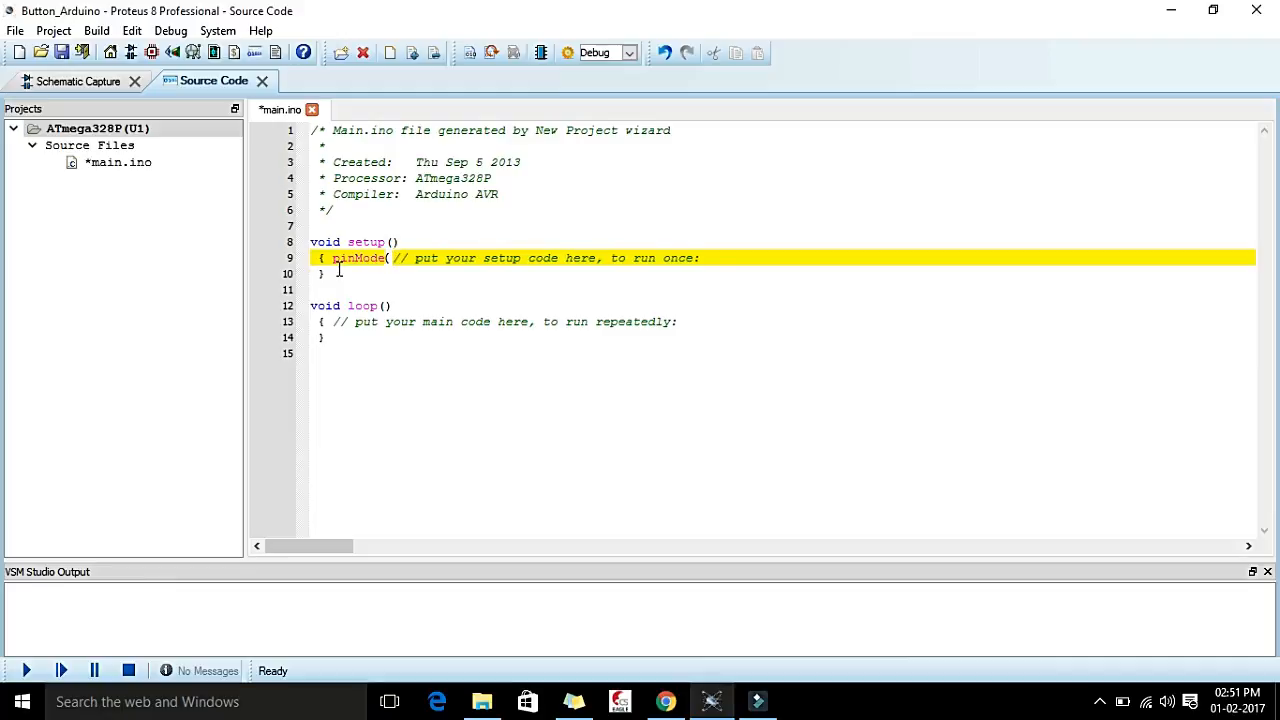
{"action": "type", "text": "13,O"}
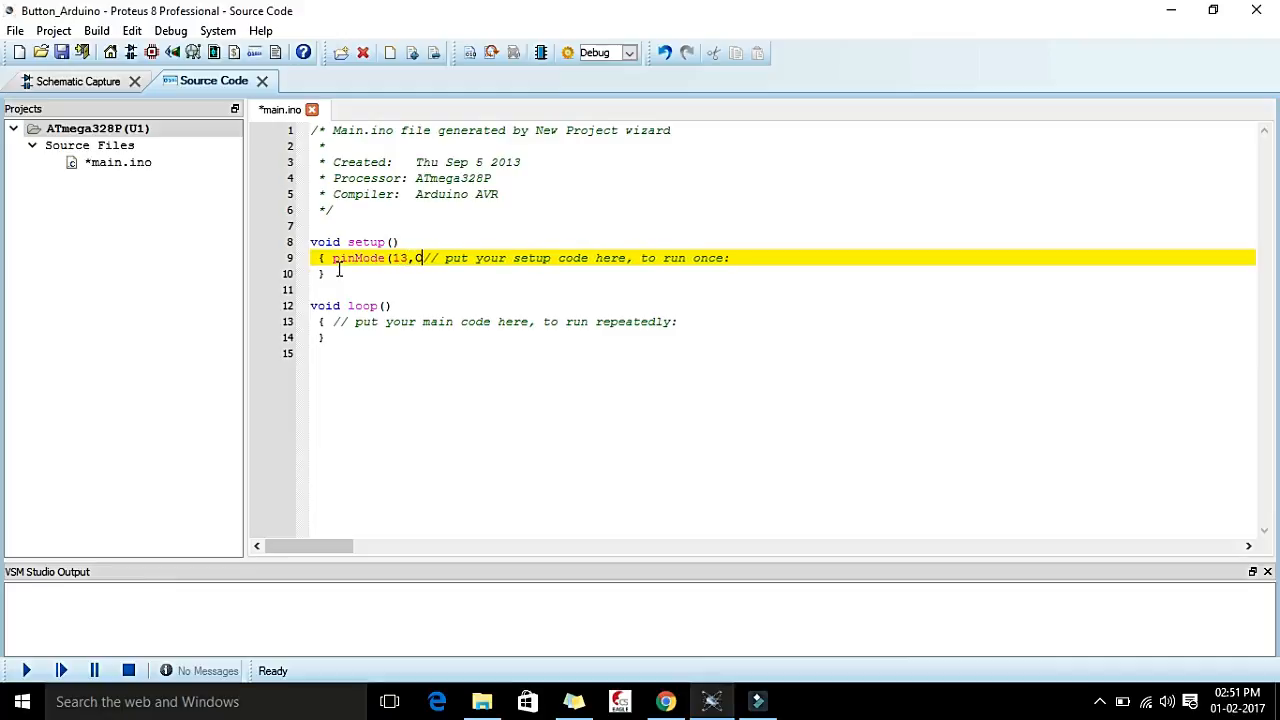
{"action": "type", "text": "UTPUT"}
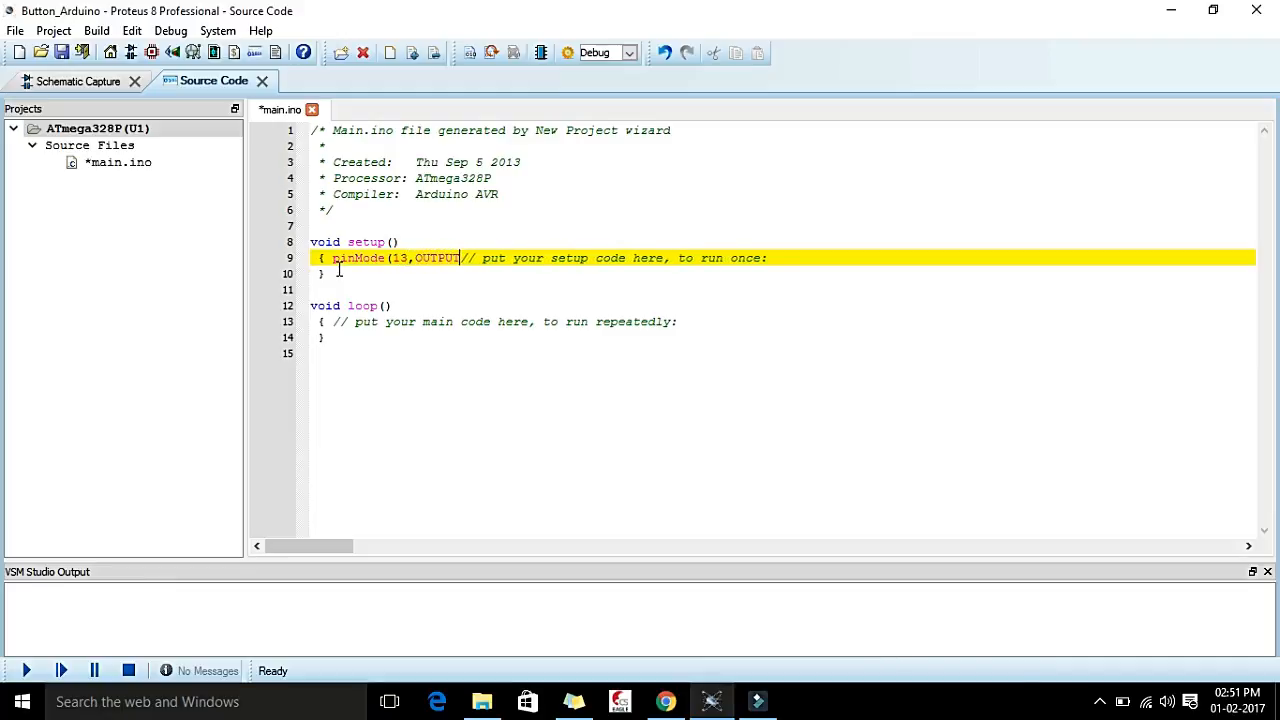
{"action": "type", "text": ")"}
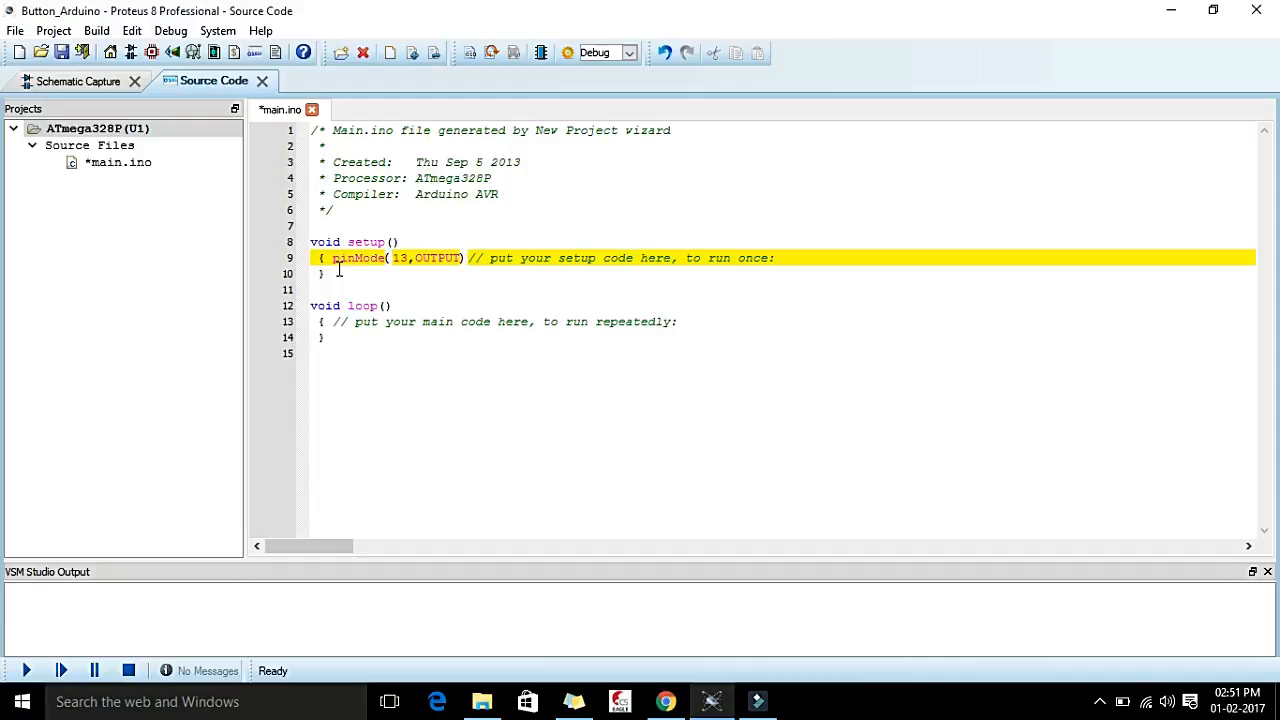
{"action": "type", "text": ";"}
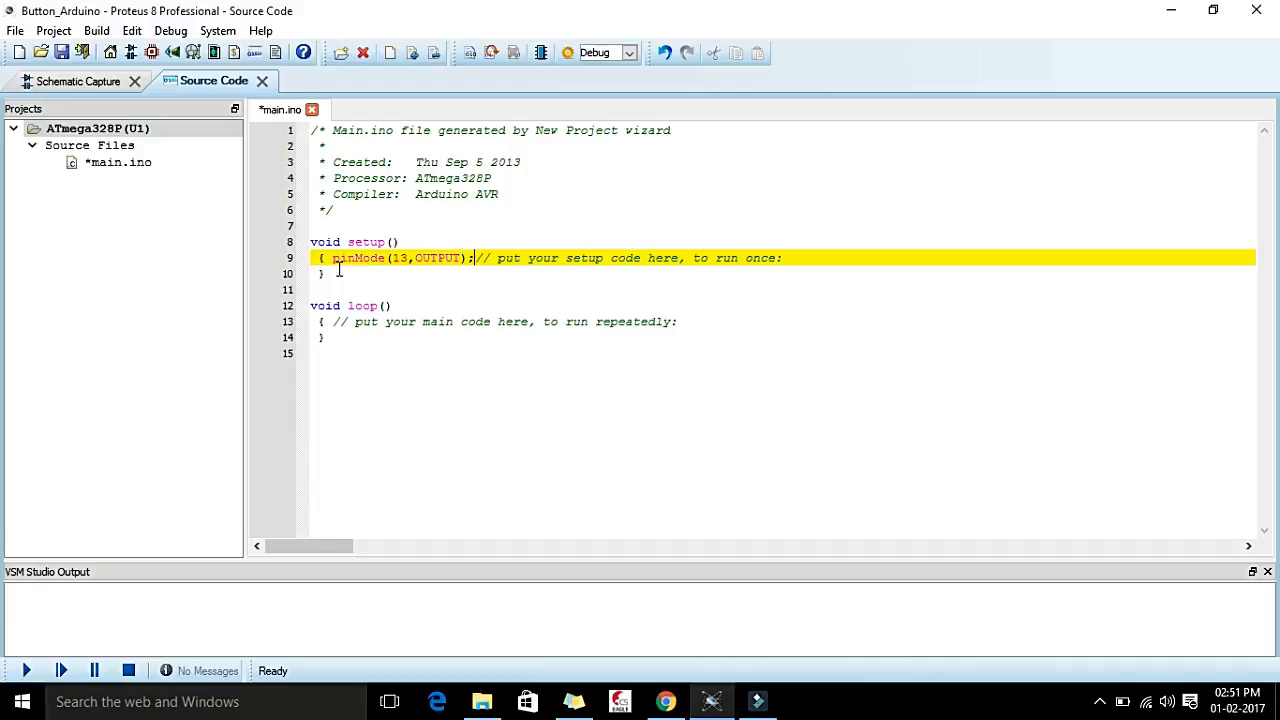
Add the statement pinMode(5,INPUT); on a new line below the pin 13 statement in setup().
{"action": "key", "text": "Return"}
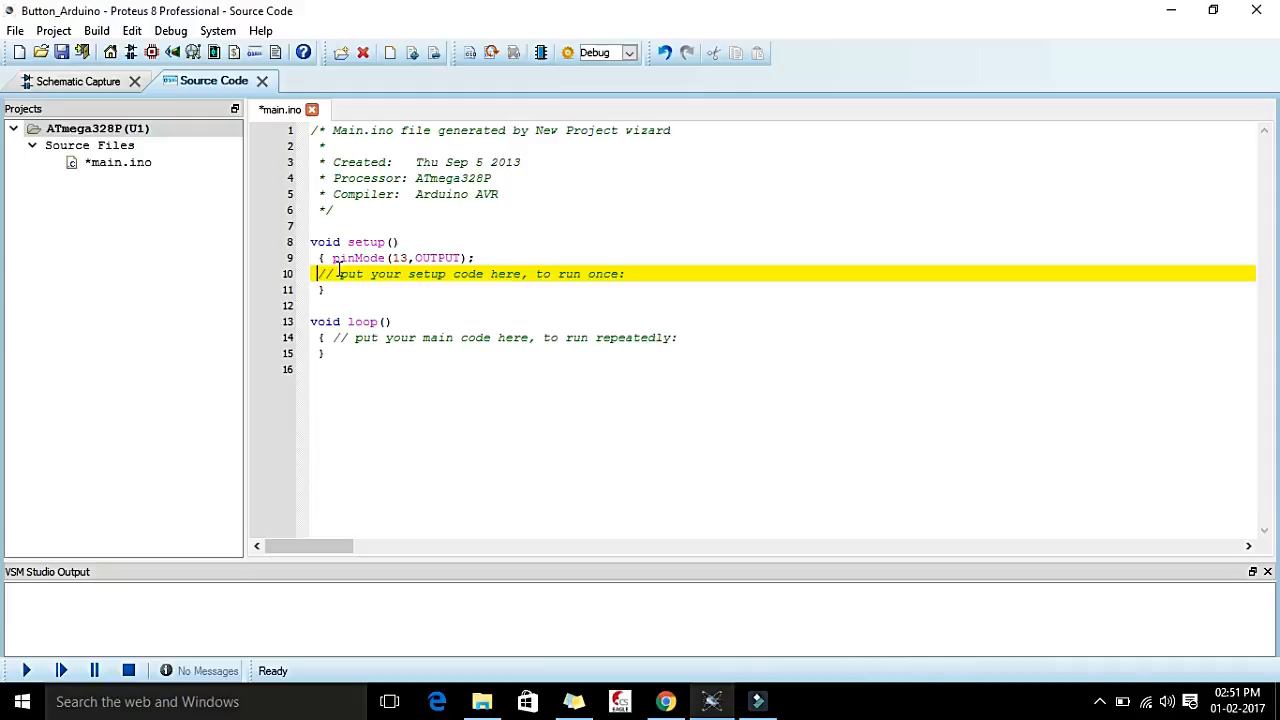
{"action": "type", "text": "pinMode"}
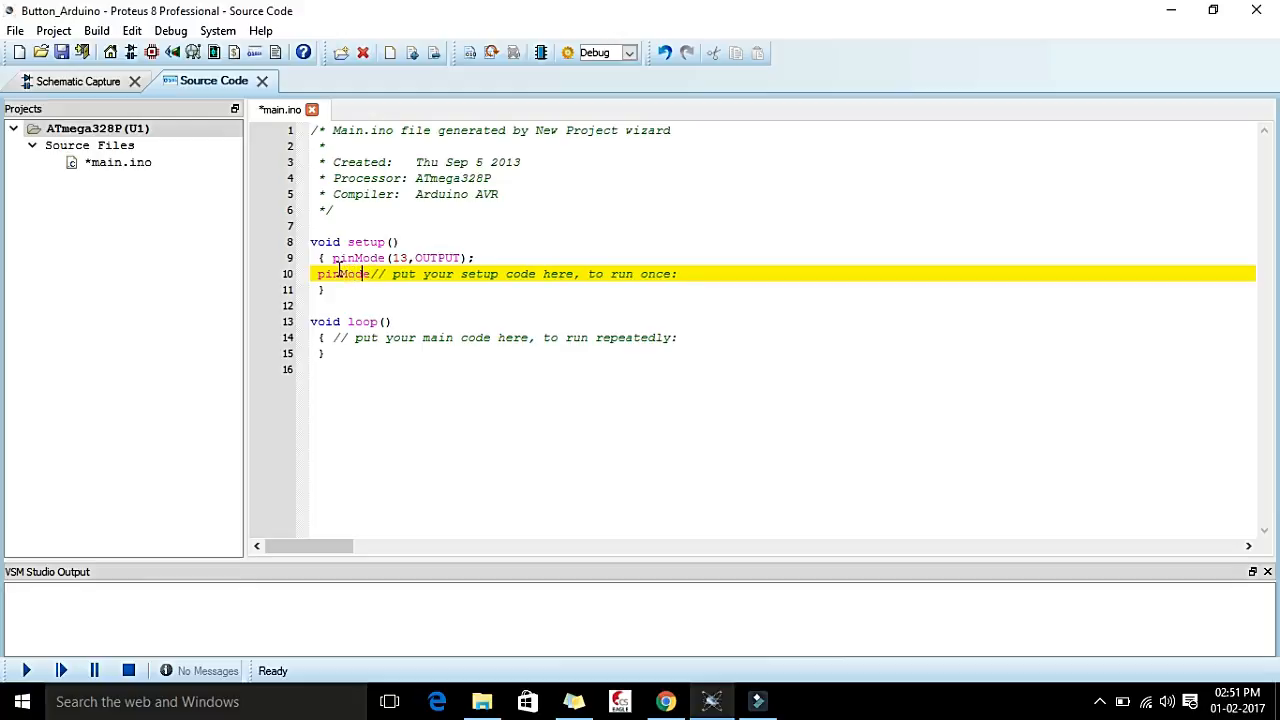
{"action": "type", "text": "("}
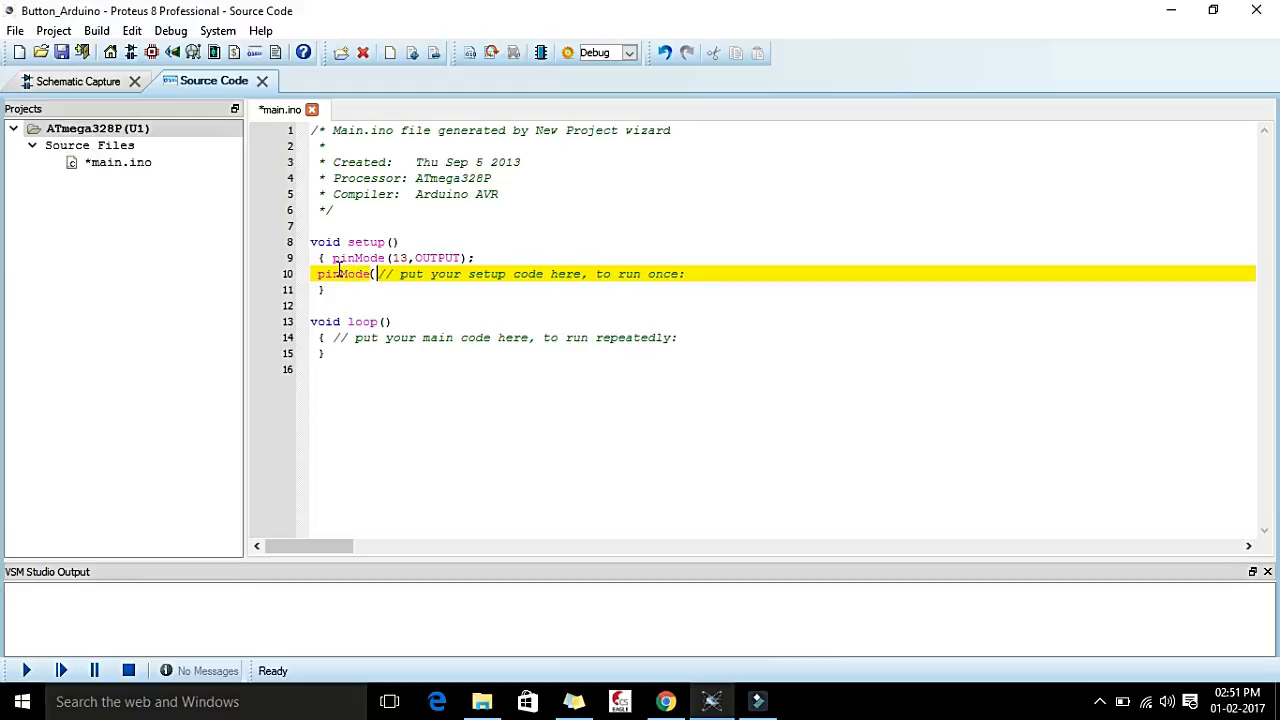
{"action": "type", "text": "5"}
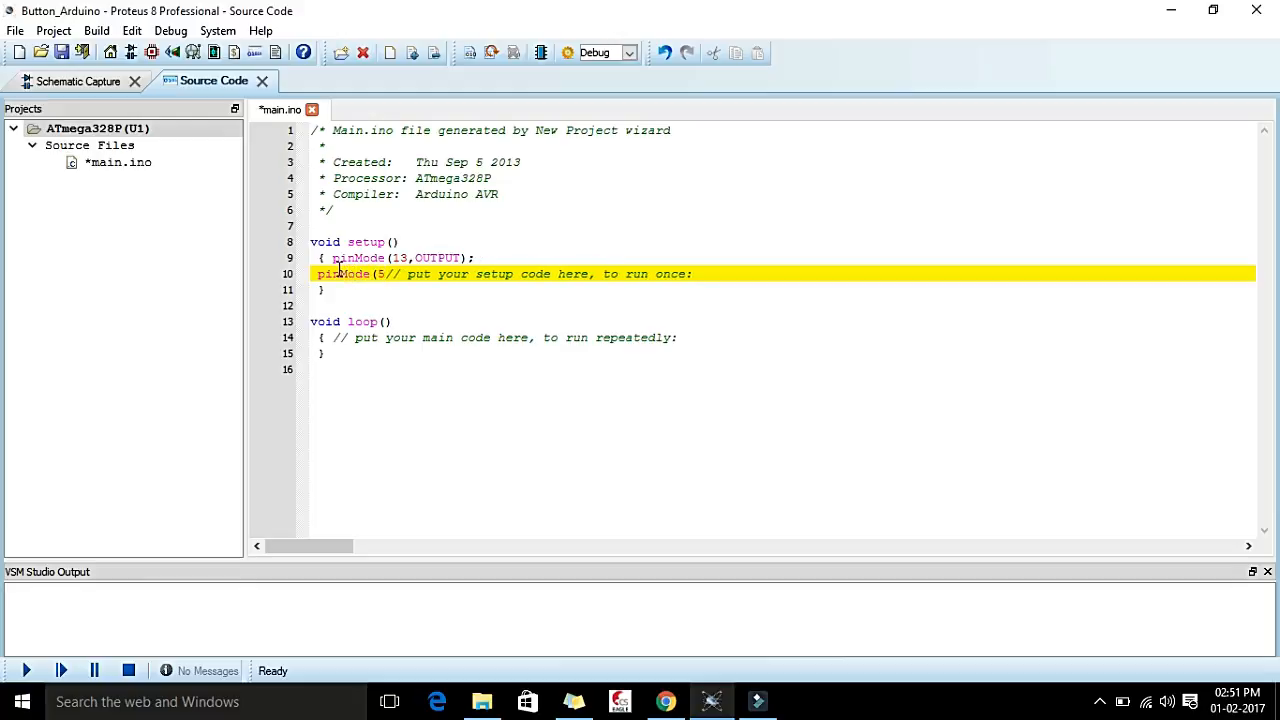
{"action": "type", "text": ",INOUT"}
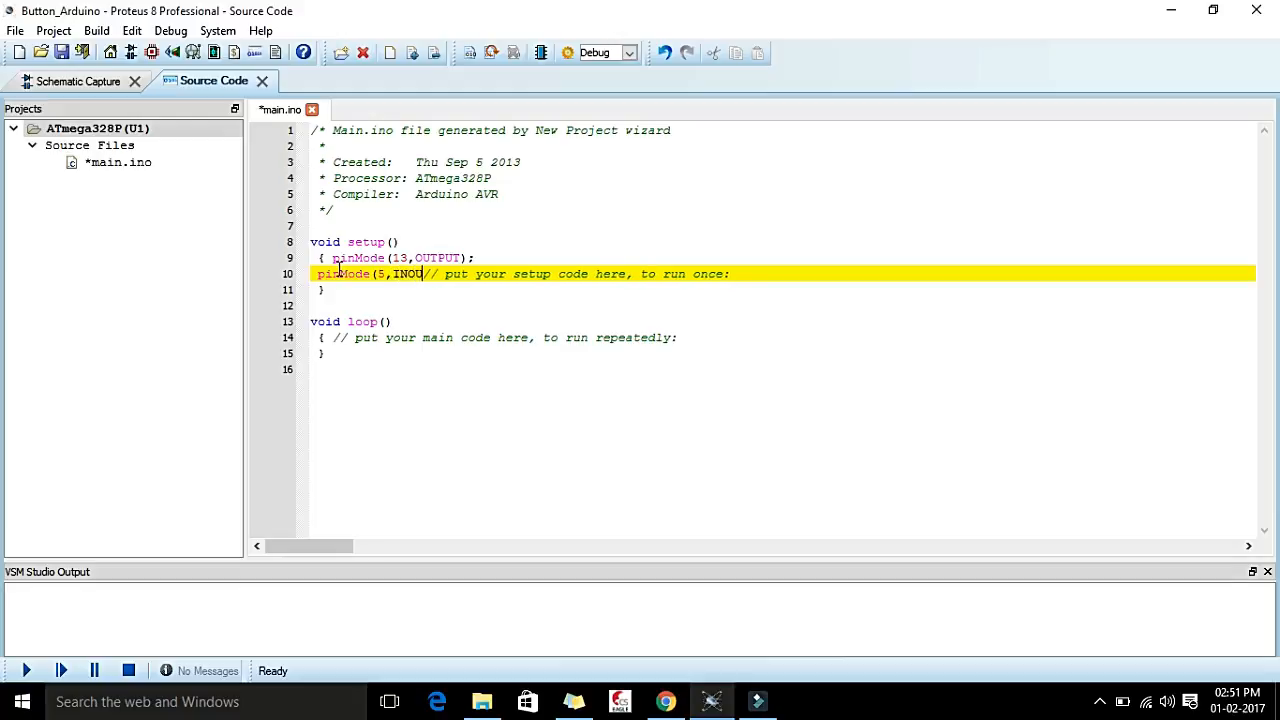
{"action": "key", "text": "BackSpace"}
{"action": "key", "text": "BackSpace"}
{"action": "key", "text": "BackSpace"}
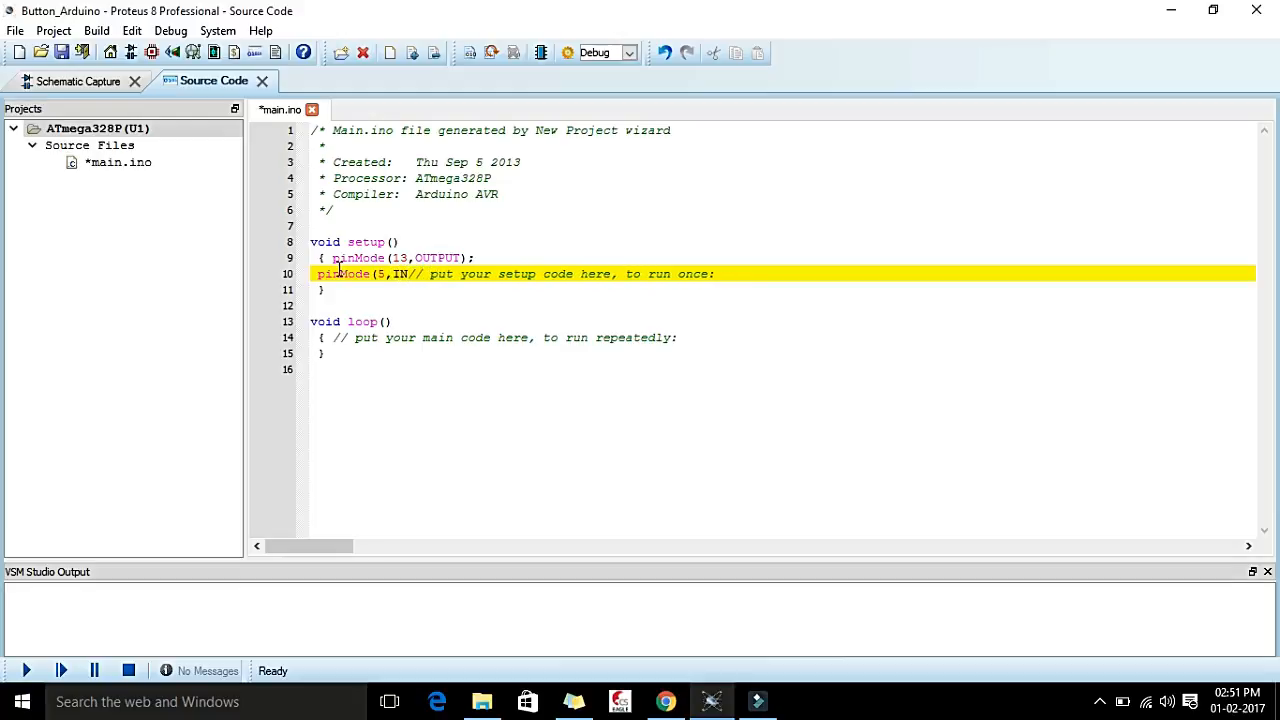
{"action": "type", "text": "PUT"}
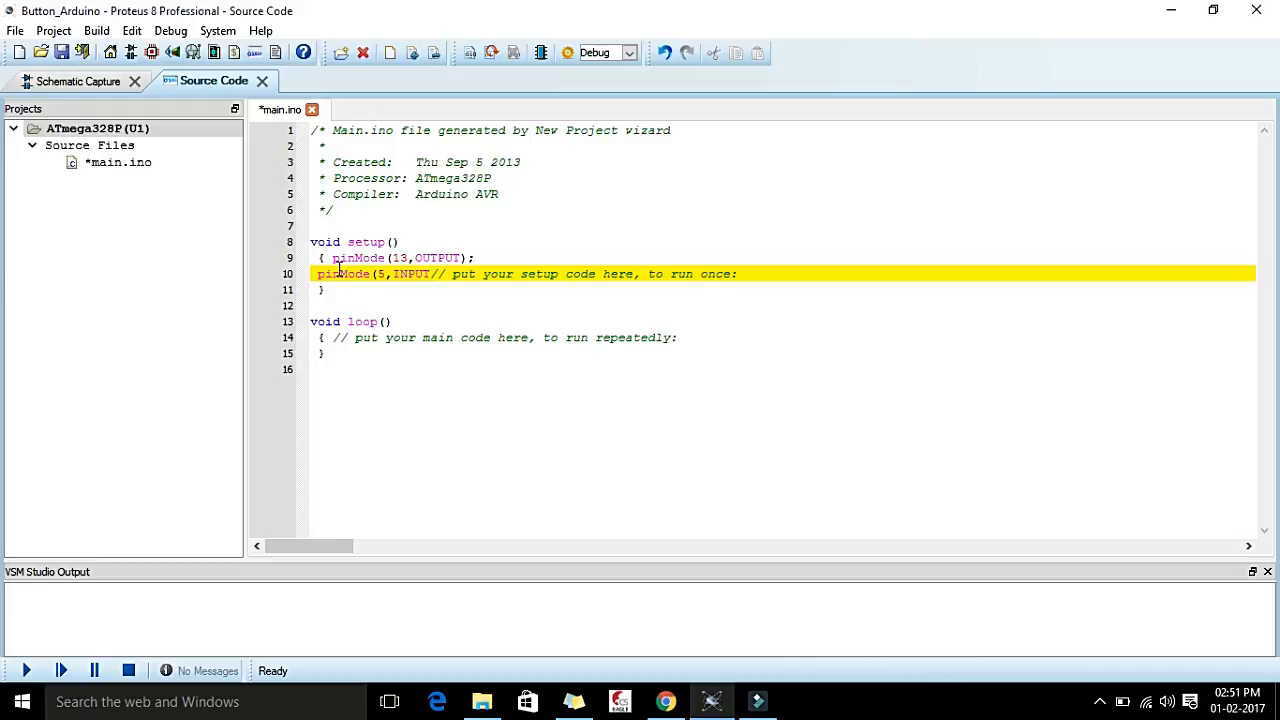
{"action": "type", "text": ");"}
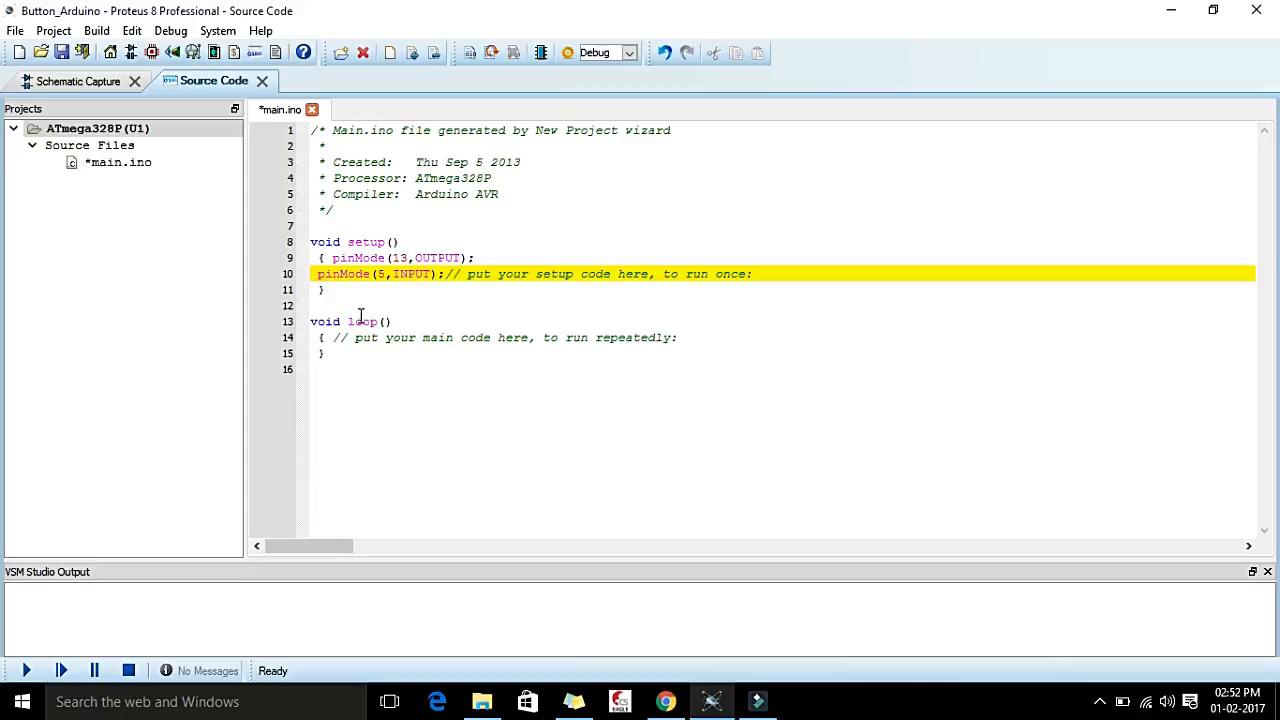
Start the loop() body with the condition if(digitalRead(5) == HIGH), placed before the placeholder comment.
{"action": "left_click", "coordinate": [331, 337]}
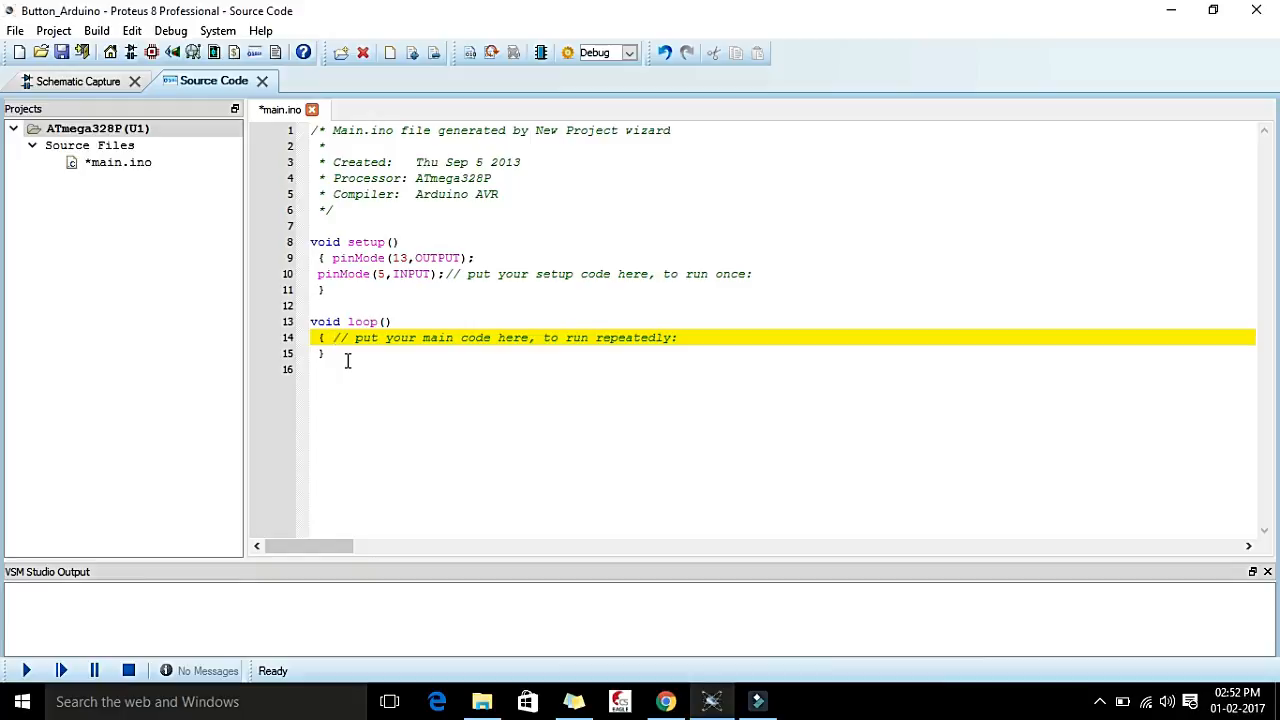
{"action": "type", "text": "if"}
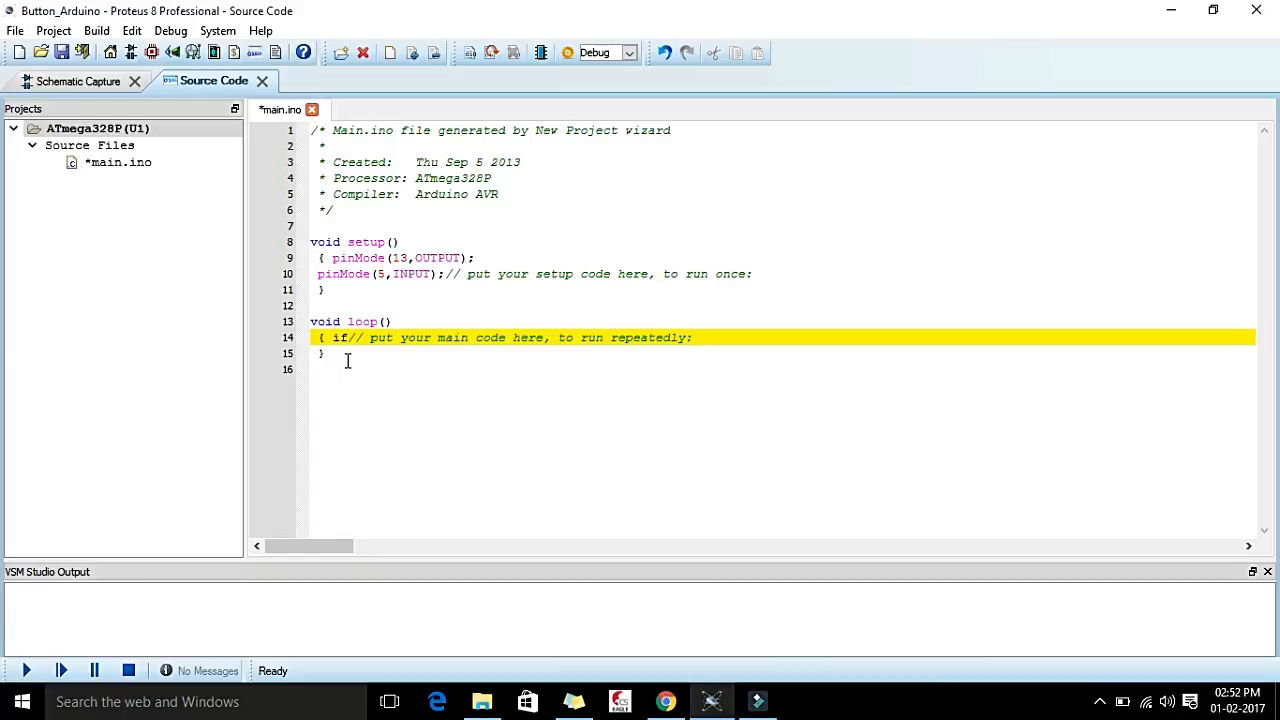
{"action": "type", "text": "("}
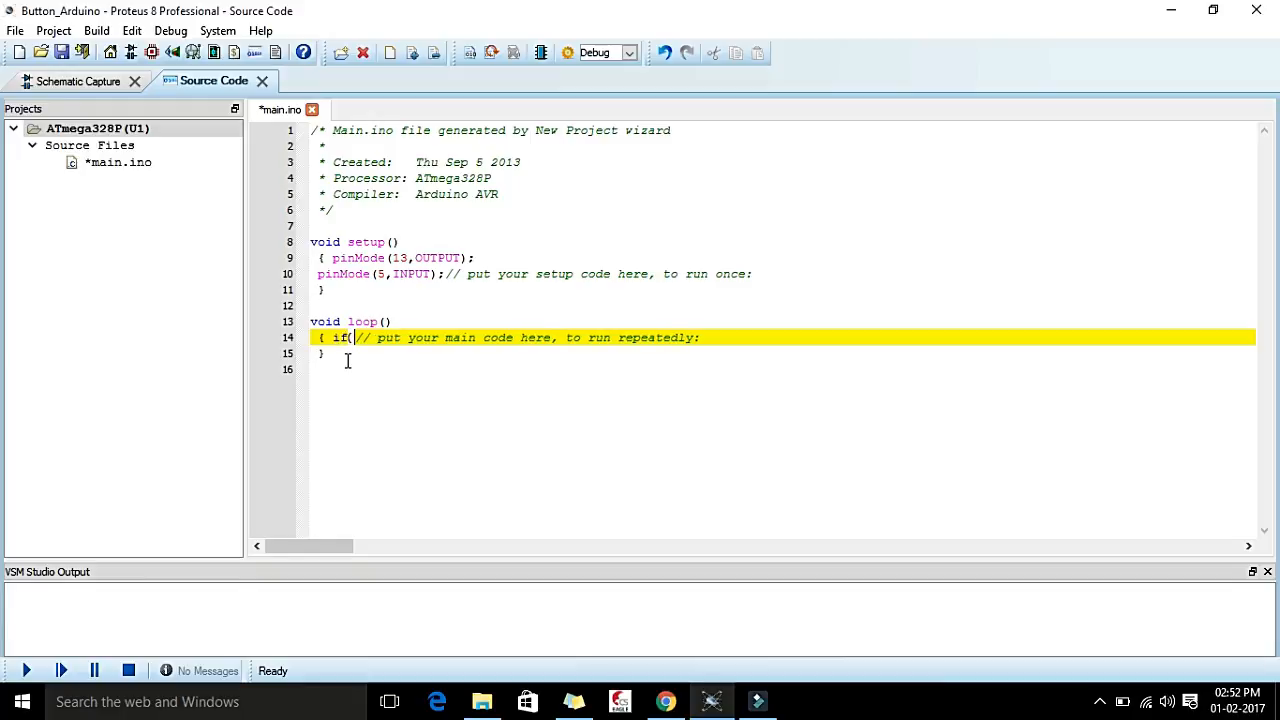
{"action": "type", "text": "digita"}
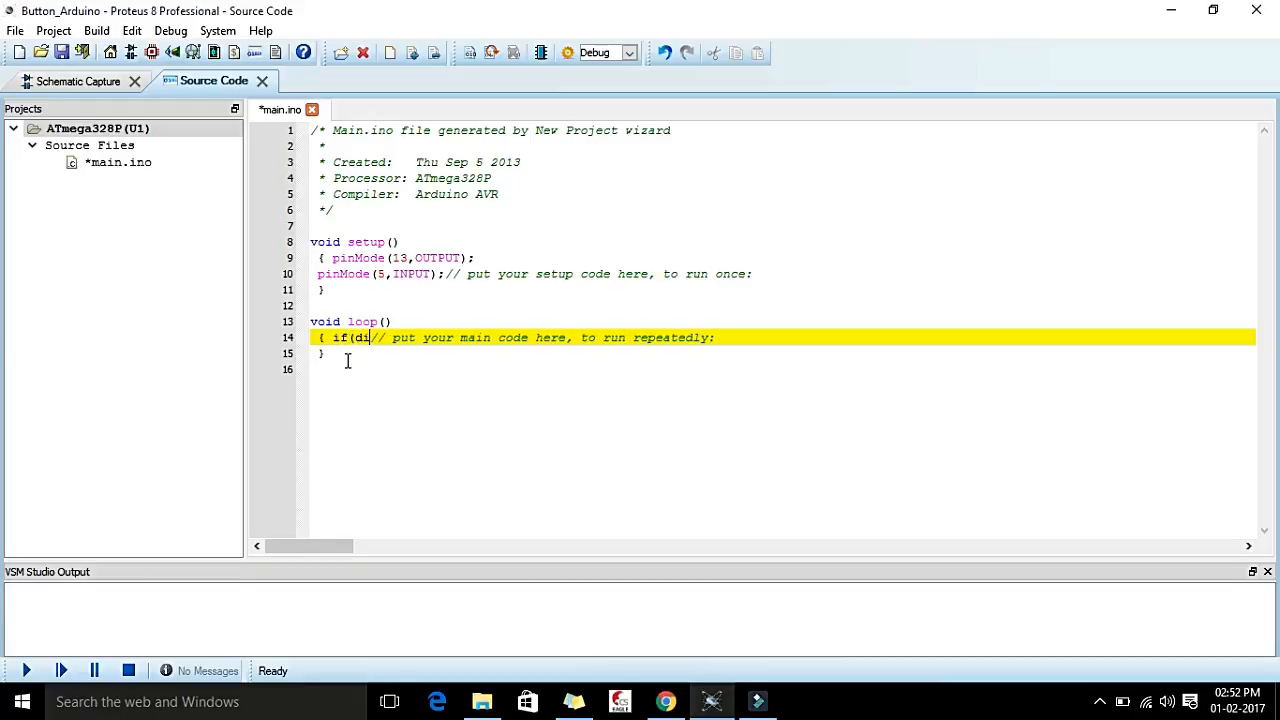
{"action": "type", "text": "lRead"}
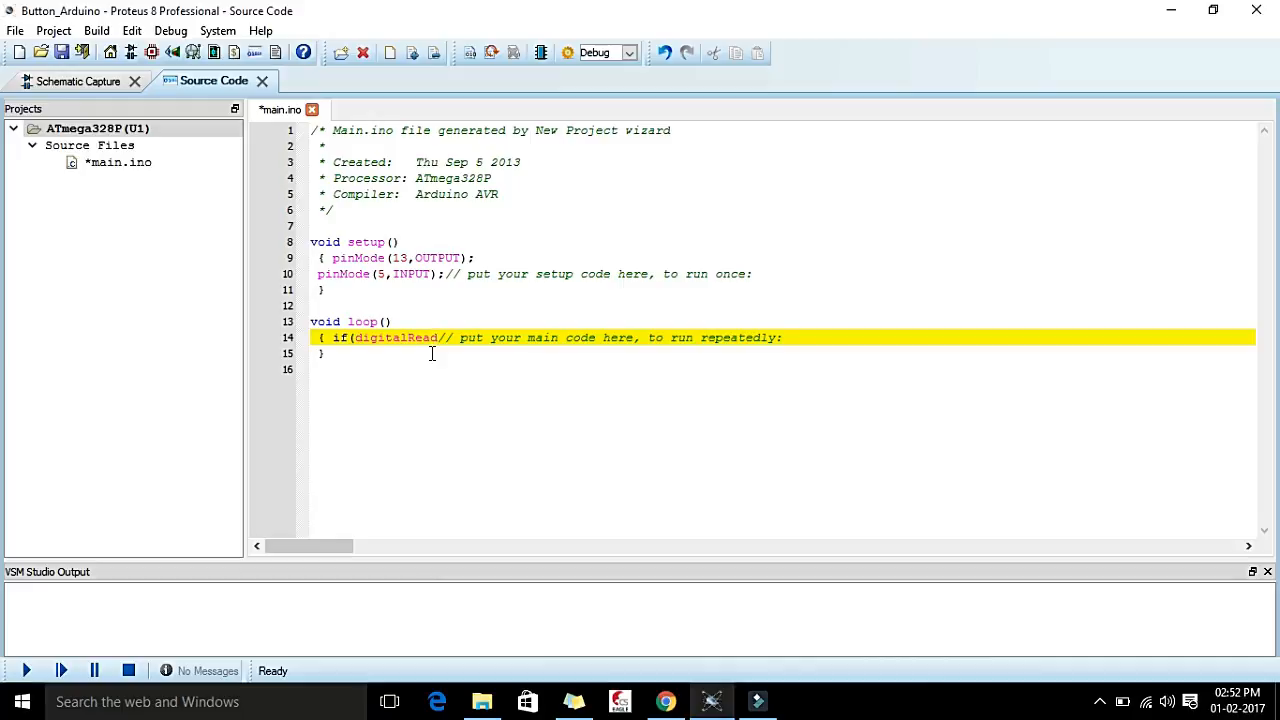
{"action": "type", "text": "(5)"}
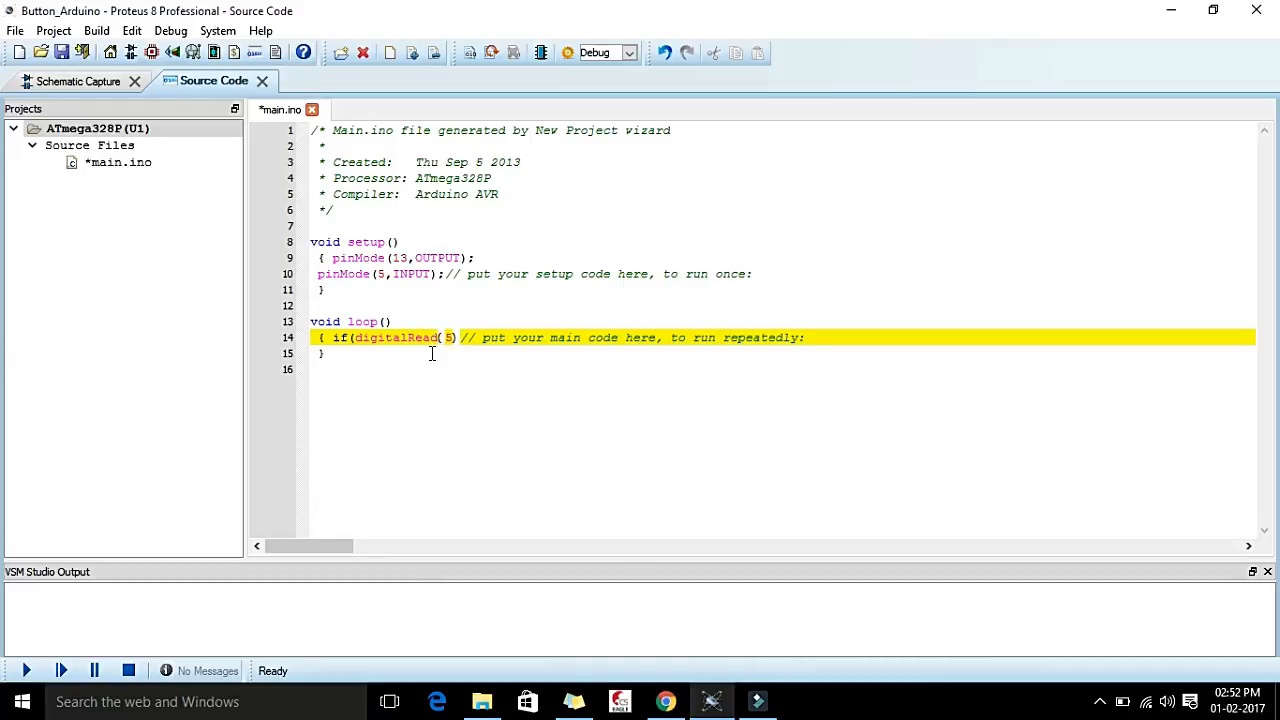
{"action": "type", "text": " == "}
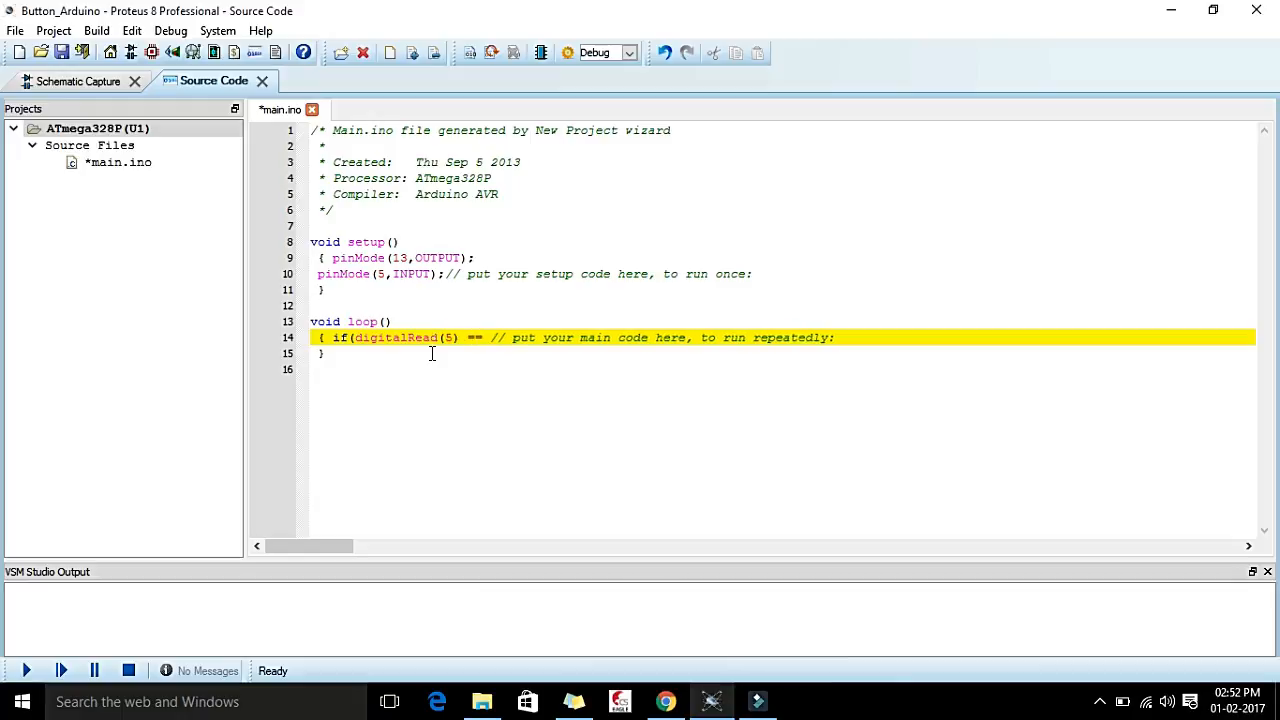
{"action": "type", "text": "HIGH"}
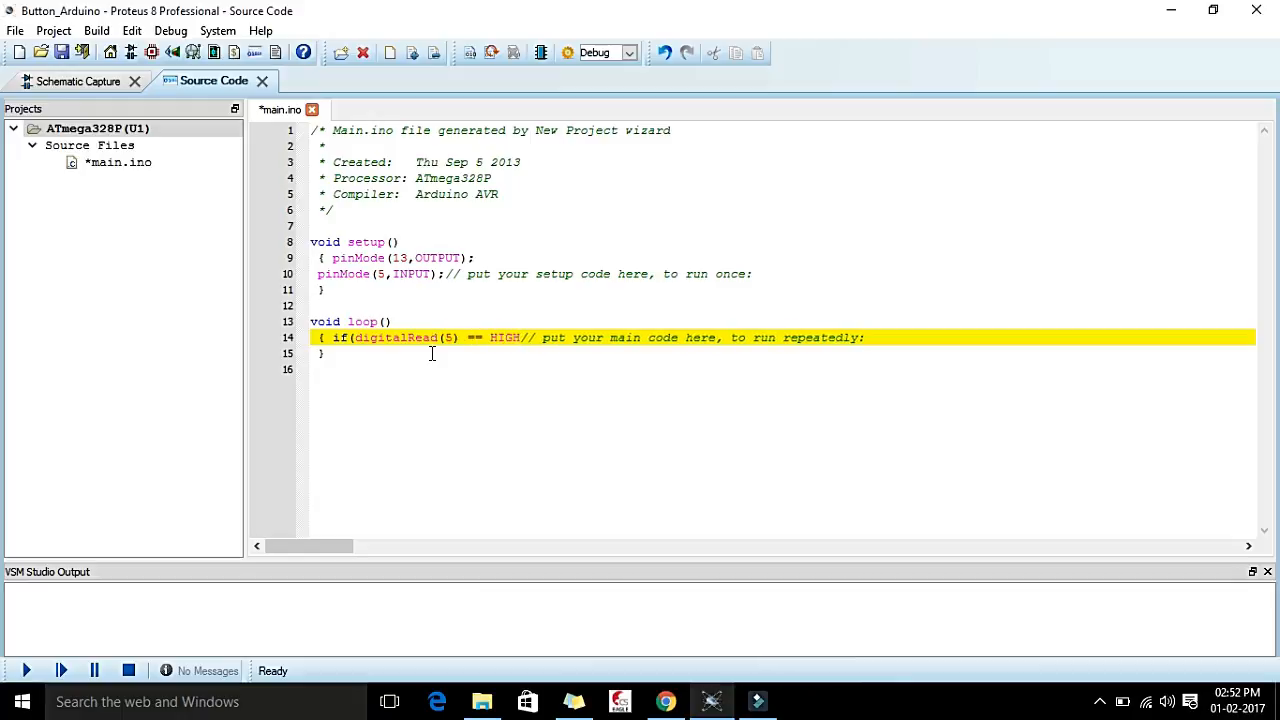
{"action": "type", "text": ")"}
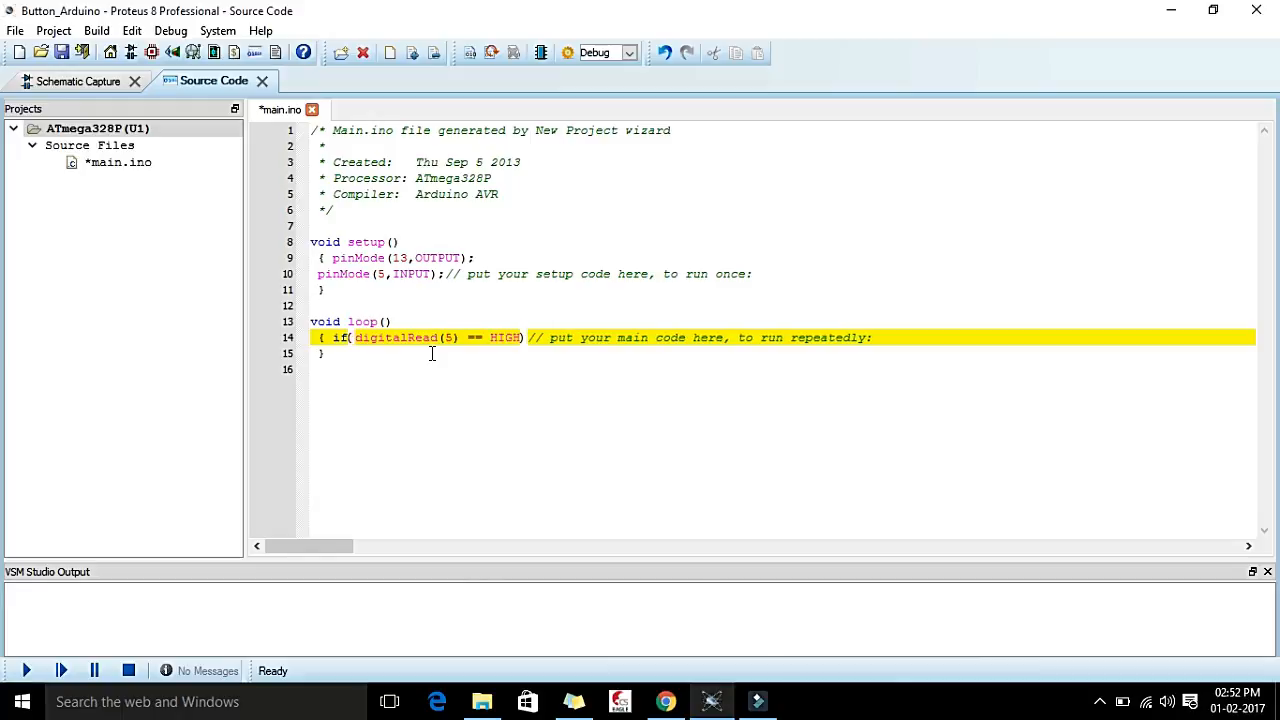
Add a braced block under the if condition containing the statement digitalWrite(13,HIGH);.
{"action": "key", "text": "Return"}
{"action": "type", "text": "{"}
{"action": "key", "text": "Return"}
{"action": "type", "text": "}"}
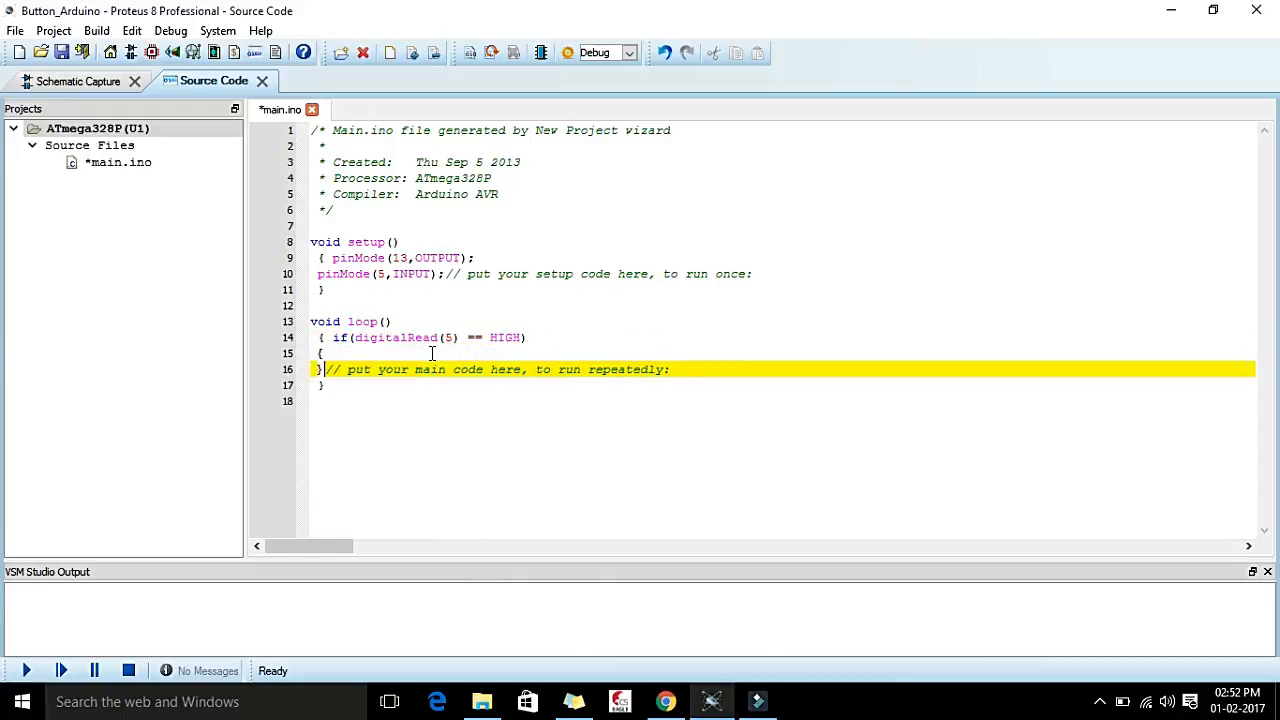
{"action": "left_click", "coordinate": [432, 353]}
{"action": "type", "text": "di"}
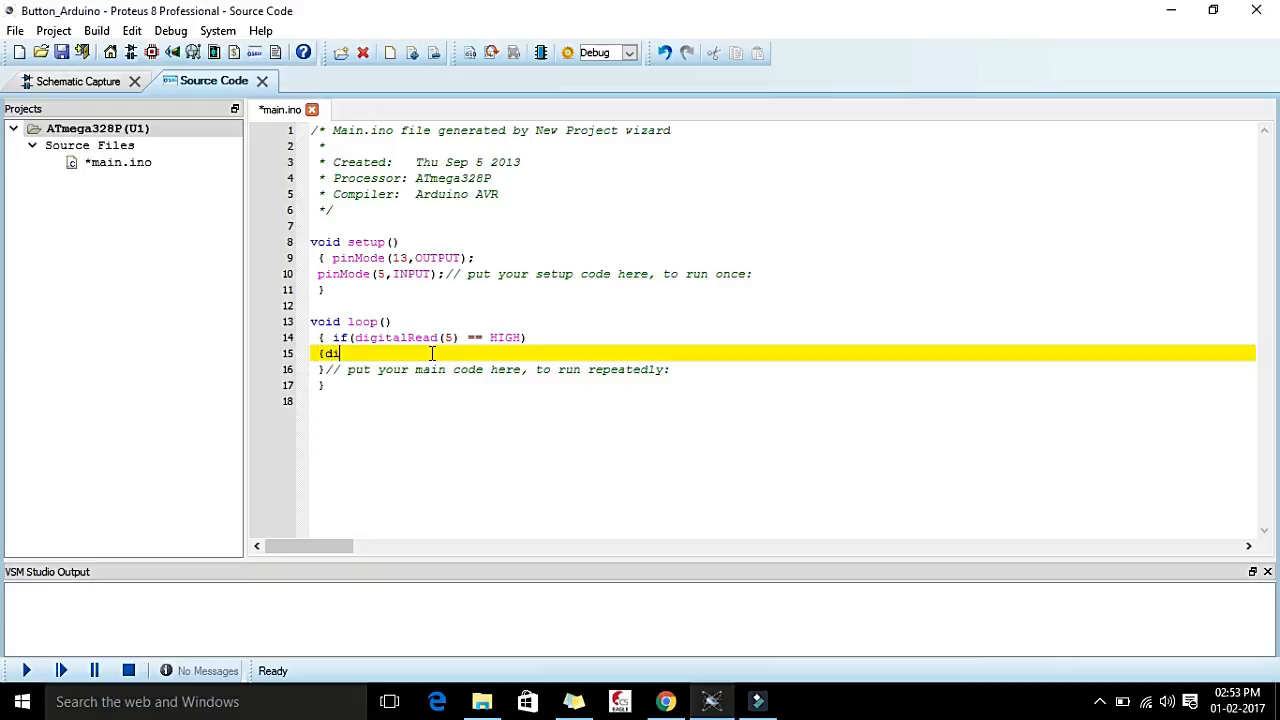
{"action": "type", "text": "gitalWrite(13,HIGH);"}
Add an else branch after the if block, with braces containing the statement digitalWrite (13,LOW);.
{"action": "key", "text": "Down"}
{"action": "key", "text": "Down"}
{"action": "key", "text": "Up"}
{"action": "key", "text": "Home"}
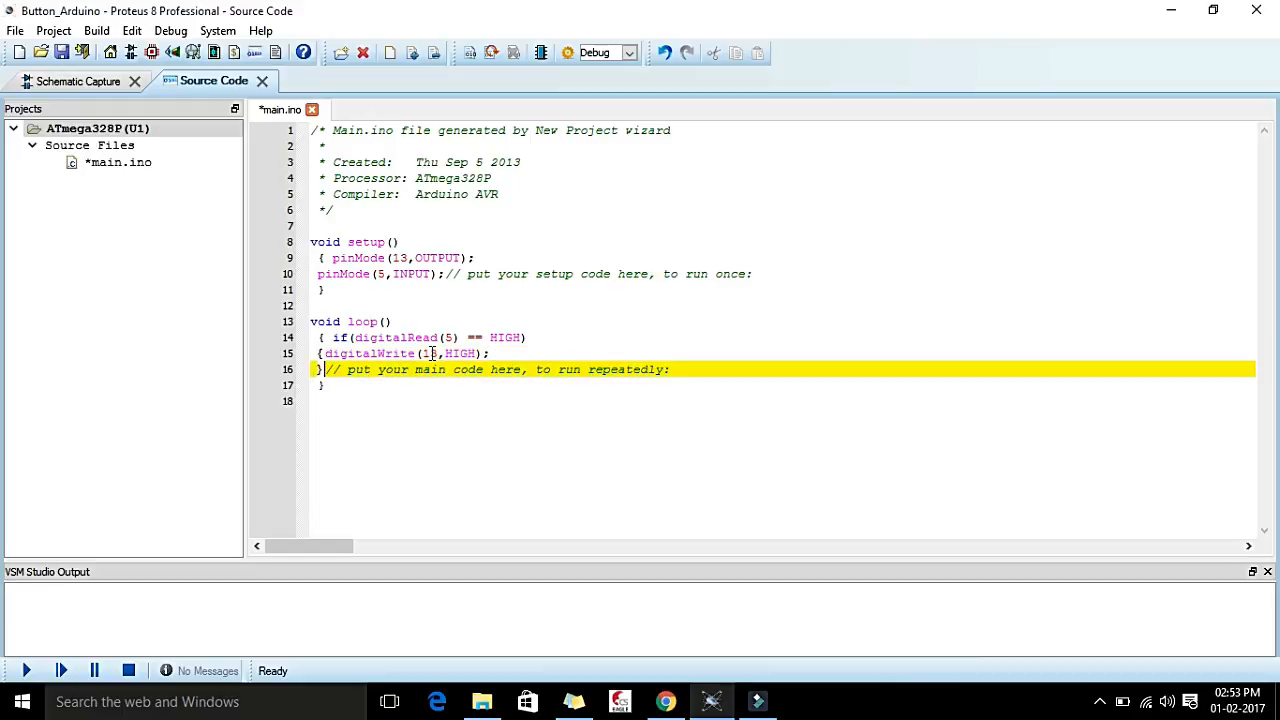
{"action": "key", "text": "Return"}
{"action": "type", "text": "else"}
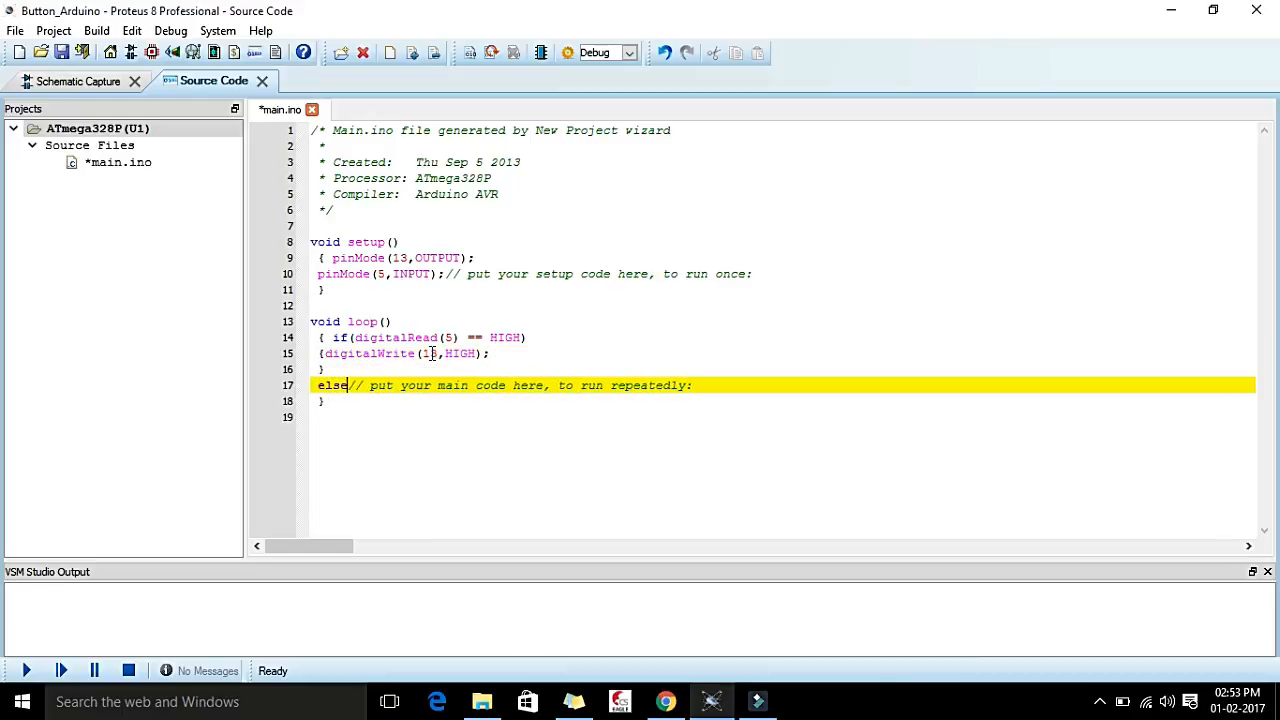
{"action": "key", "text": "Return"}
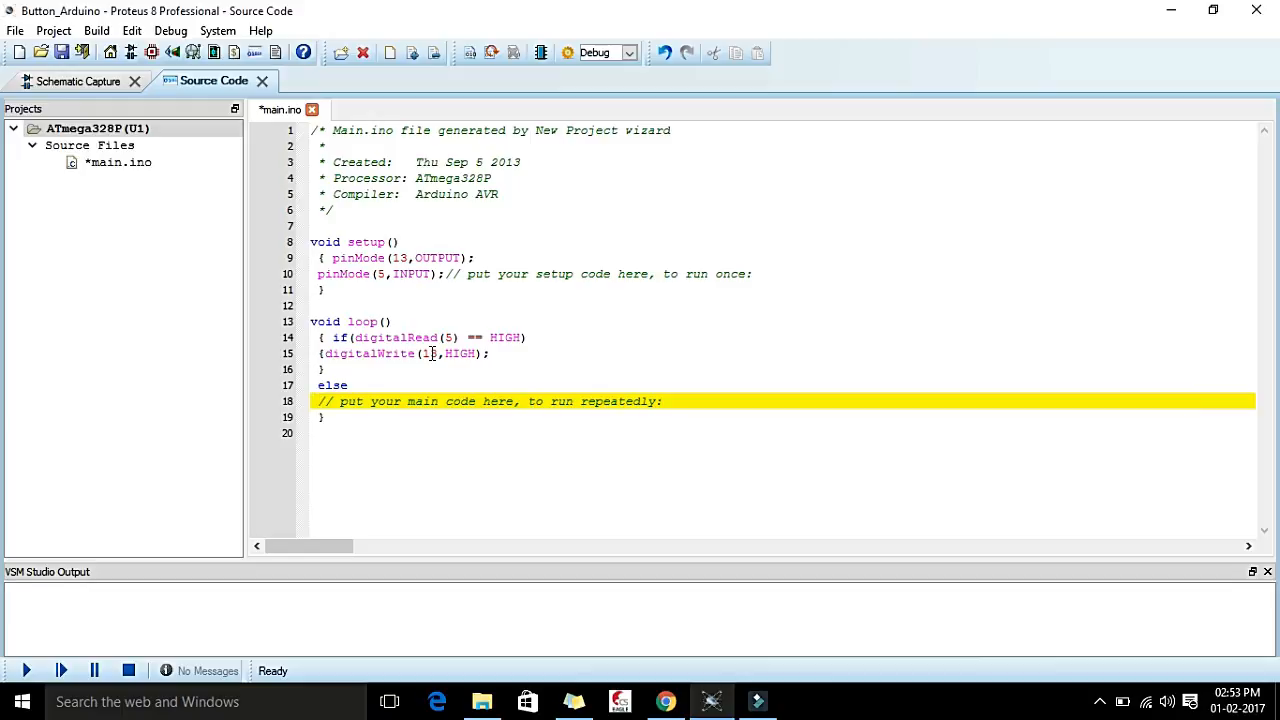
{"action": "type", "text": "{"}
{"action": "key", "text": "Return"}
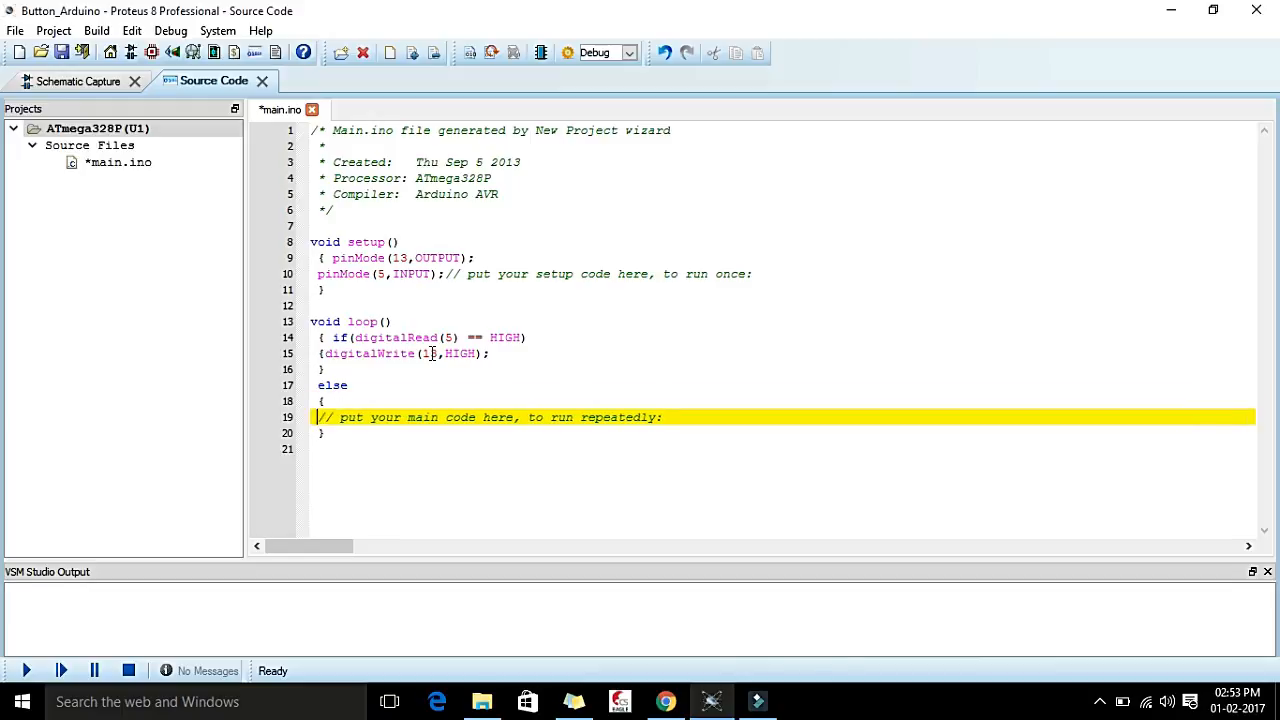
{"action": "type", "text": "}"}
{"action": "key", "text": "Up"}
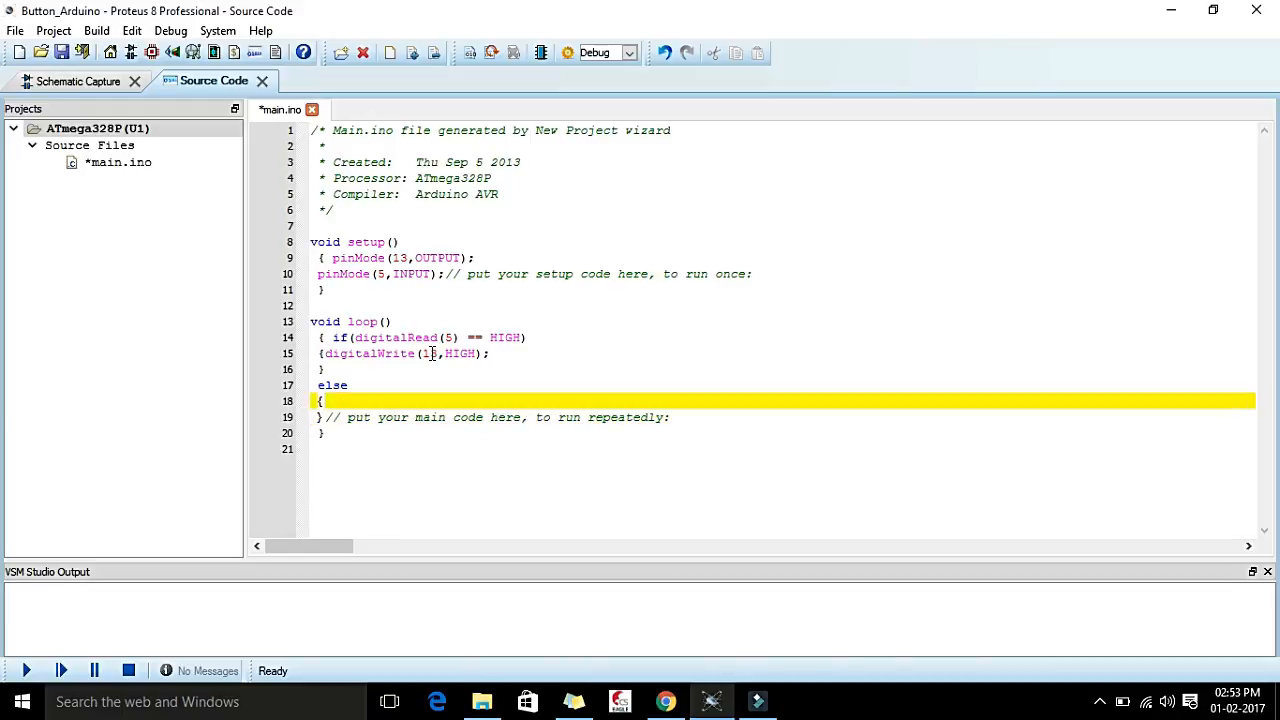
{"action": "type", "text": "digitalWrite (13"}
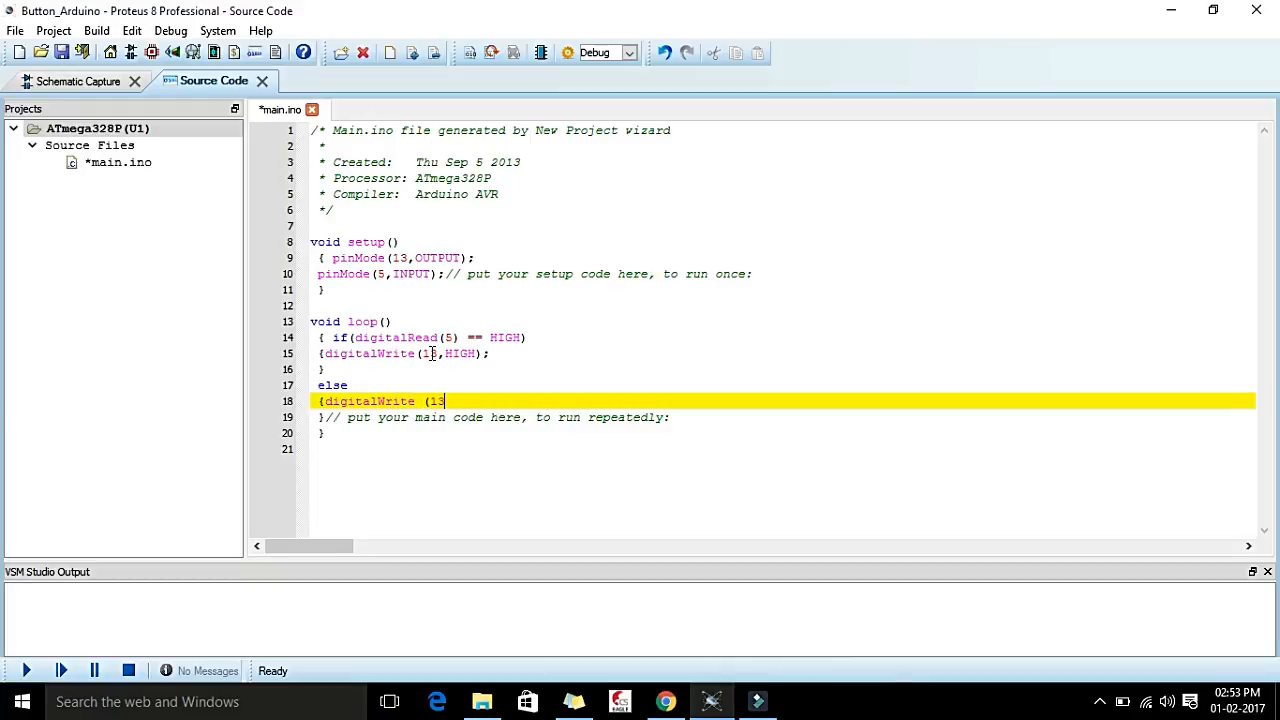
{"action": "type", "text": ",LOW);"}
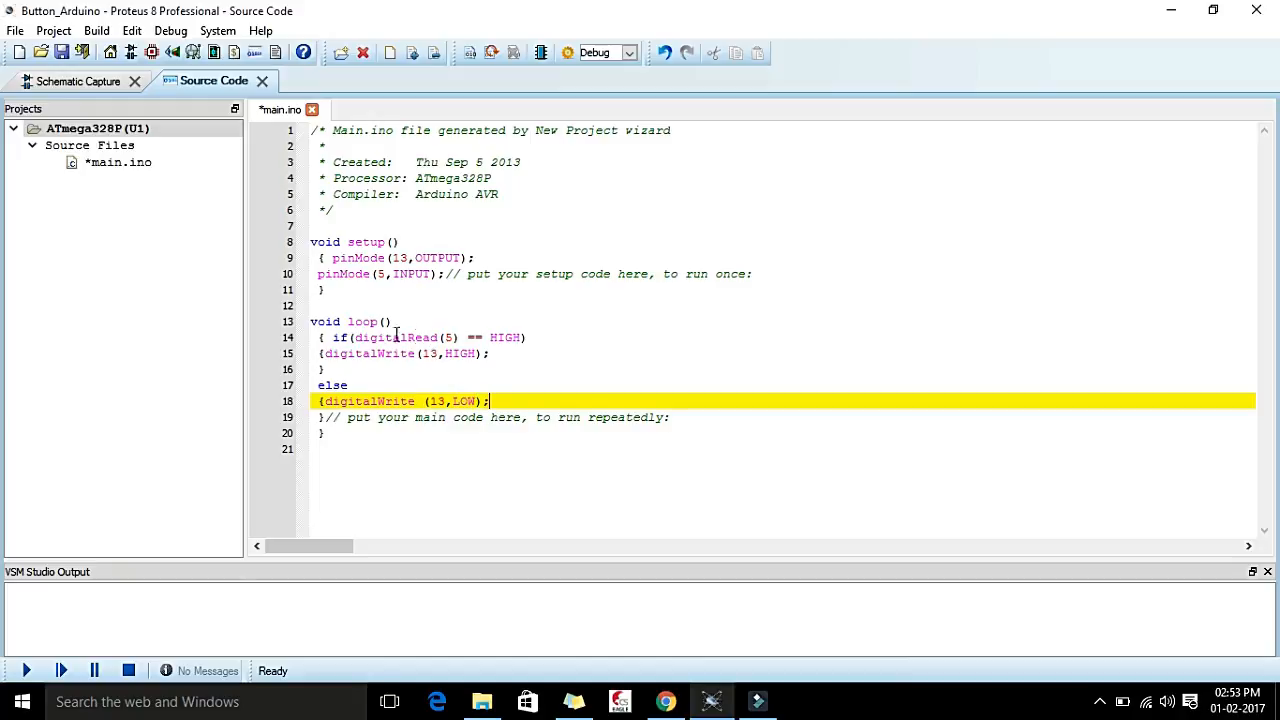
Save main.ino and build the project.
{"action": "key", "text": "ctrl+s"}
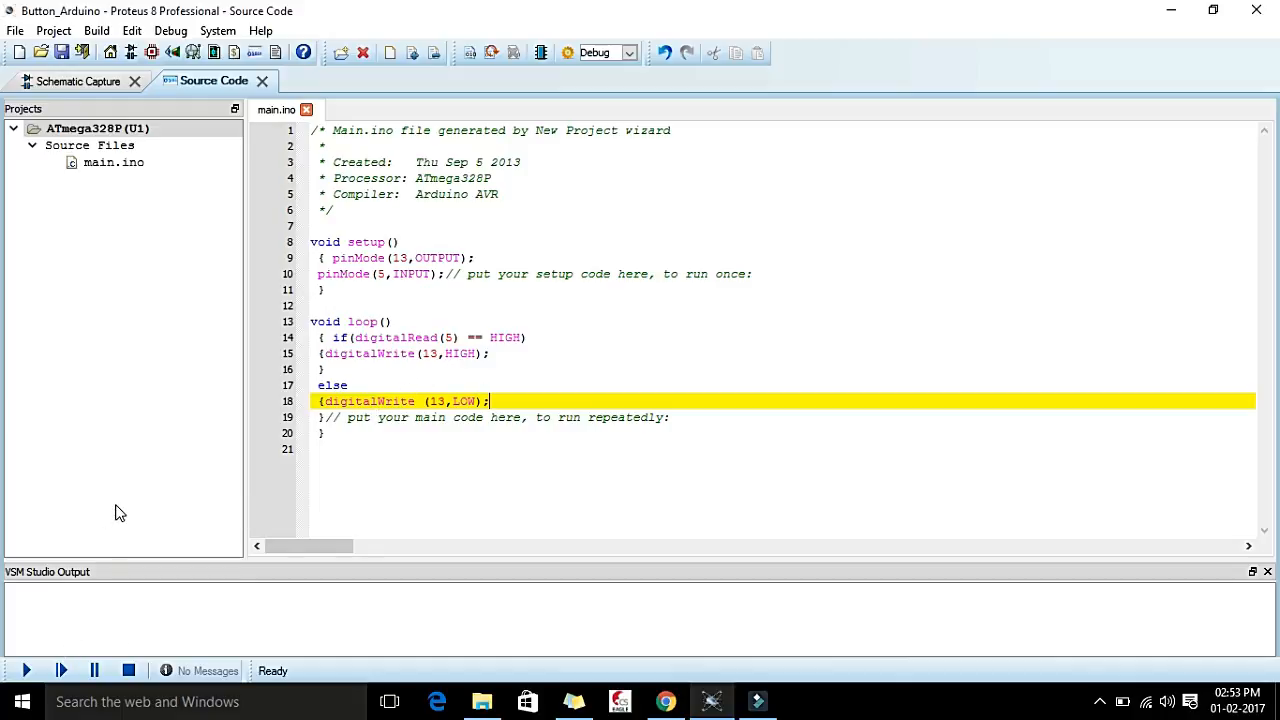
{"action": "left_click", "coordinate": [96, 31]}
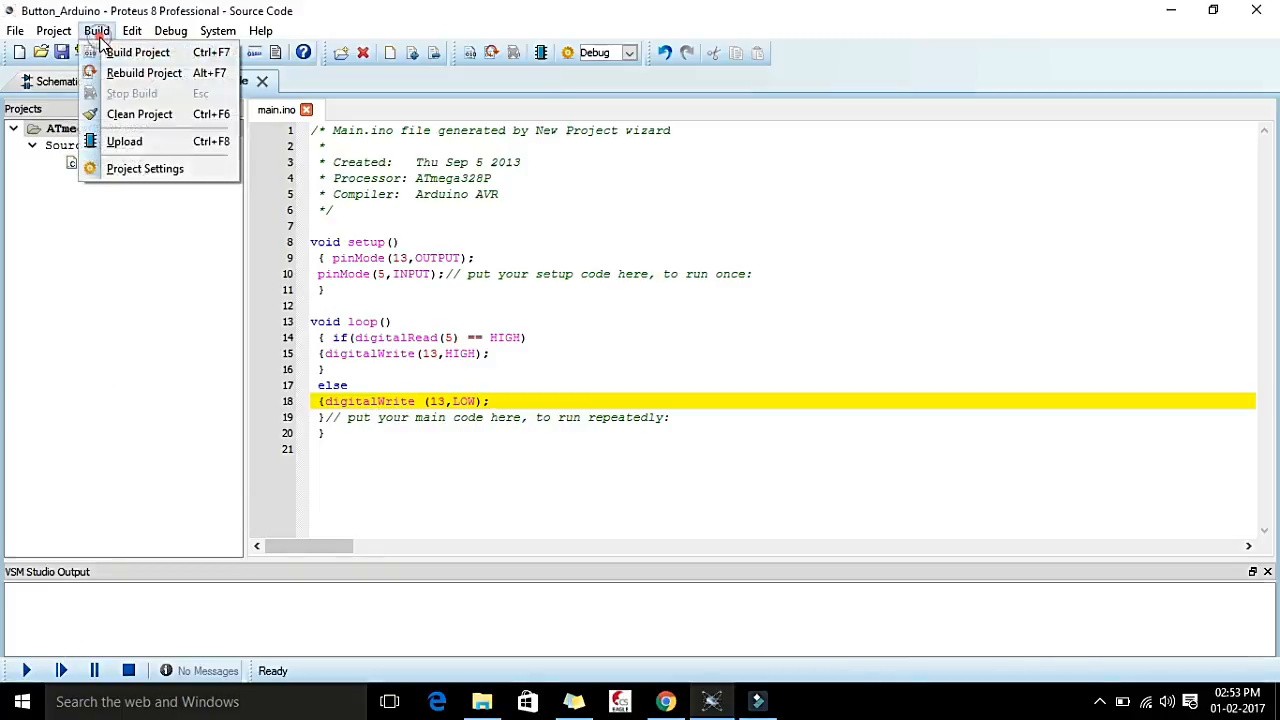
{"action": "left_click", "coordinate": [126, 54]}
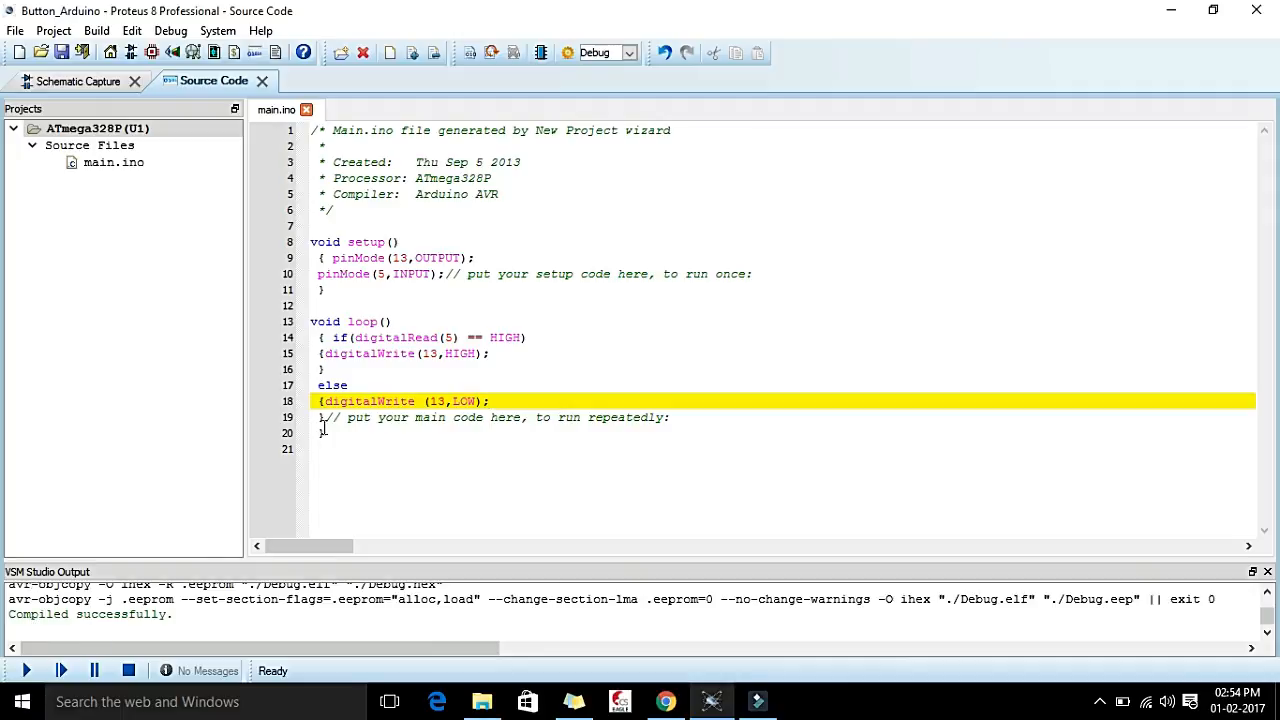
Run the simulation on the schematic and actuate the IO5 push button repeatedly to test the pin 13 LED.
{"action": "left_click", "coordinate": [80, 81]}
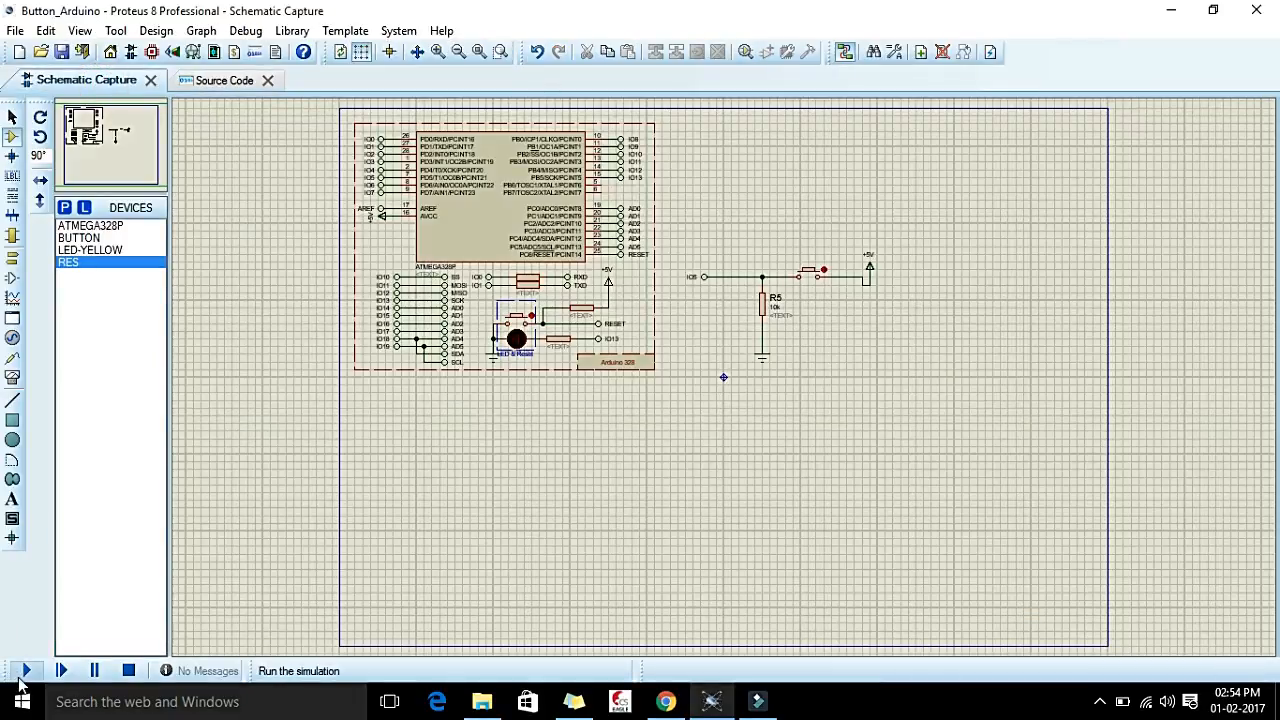
{"action": "left_click", "coordinate": [22, 674]}
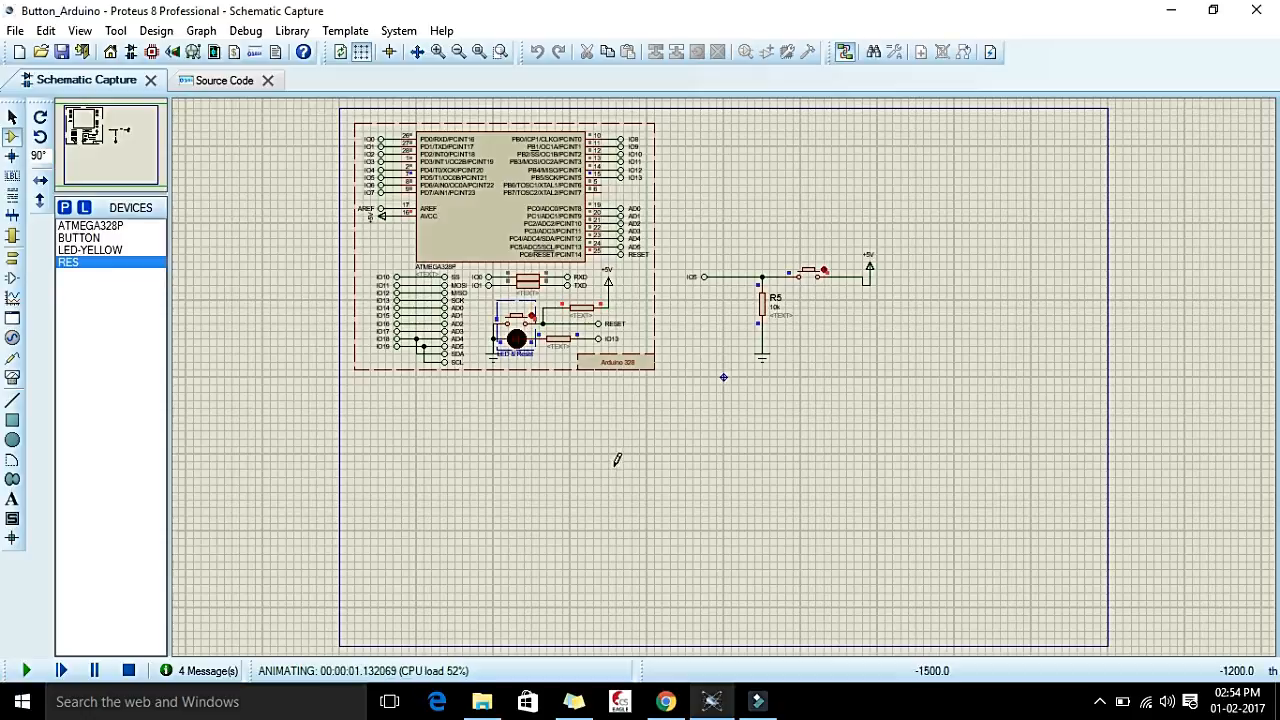
{"action": "left_click", "coordinate": [811, 277]}
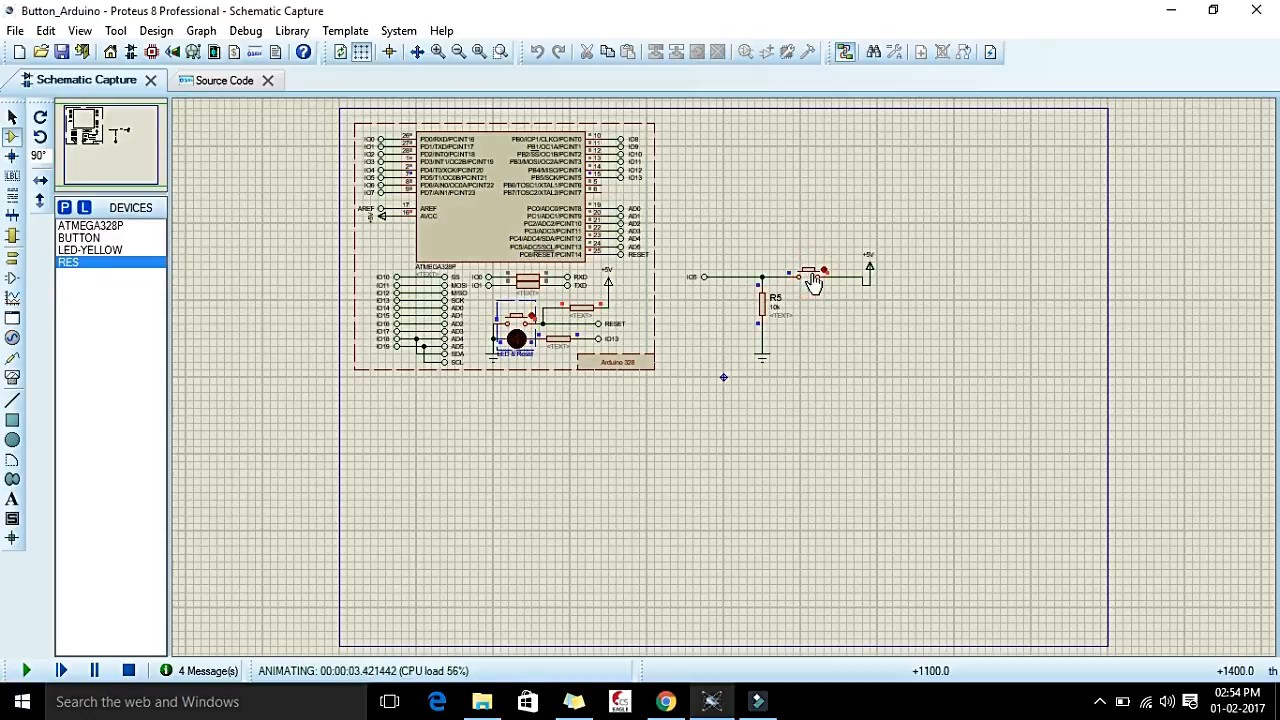
{"action": "left_click", "coordinate": [811, 277]}
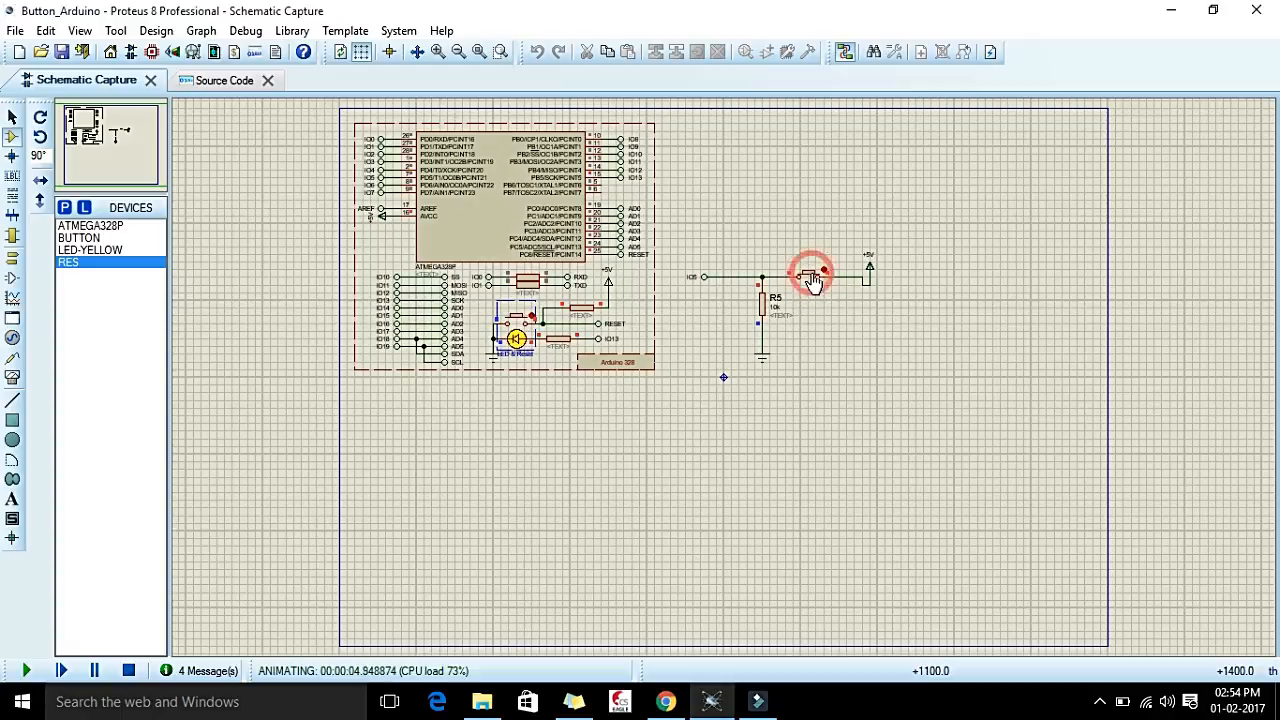
{"action": "left_click", "coordinate": [811, 277]}
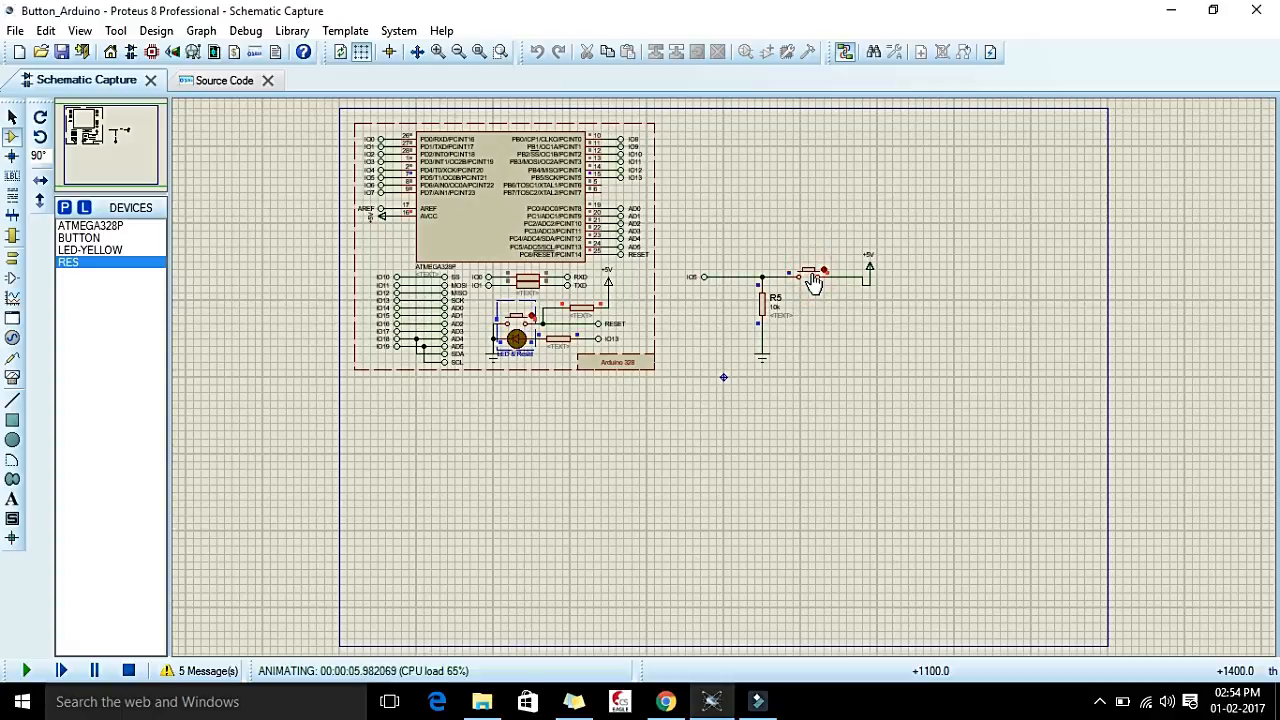
{"action": "left_click", "coordinate": [811, 277]}
{"action": "left_click", "coordinate": [811, 277]}
{"action": "left_click", "coordinate": [811, 277]}
{"action": "left_click", "coordinate": [811, 277]}
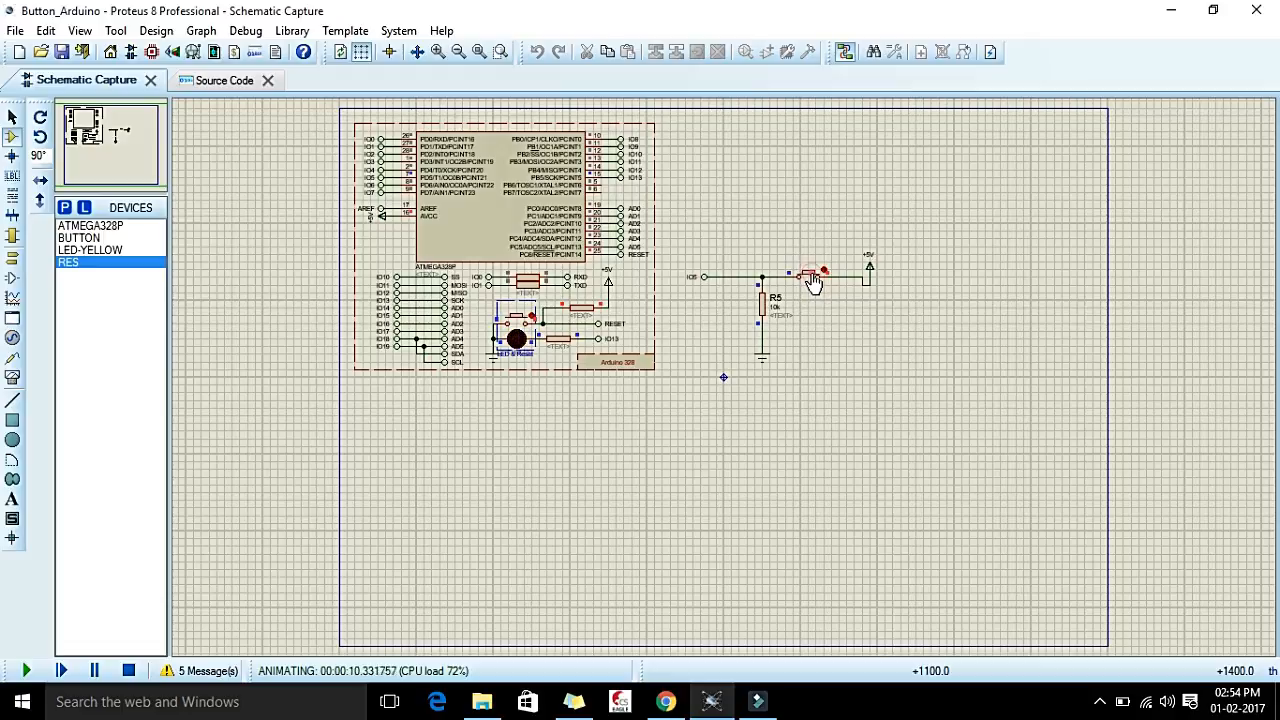
{"action": "left_click", "coordinate": [812, 279]}
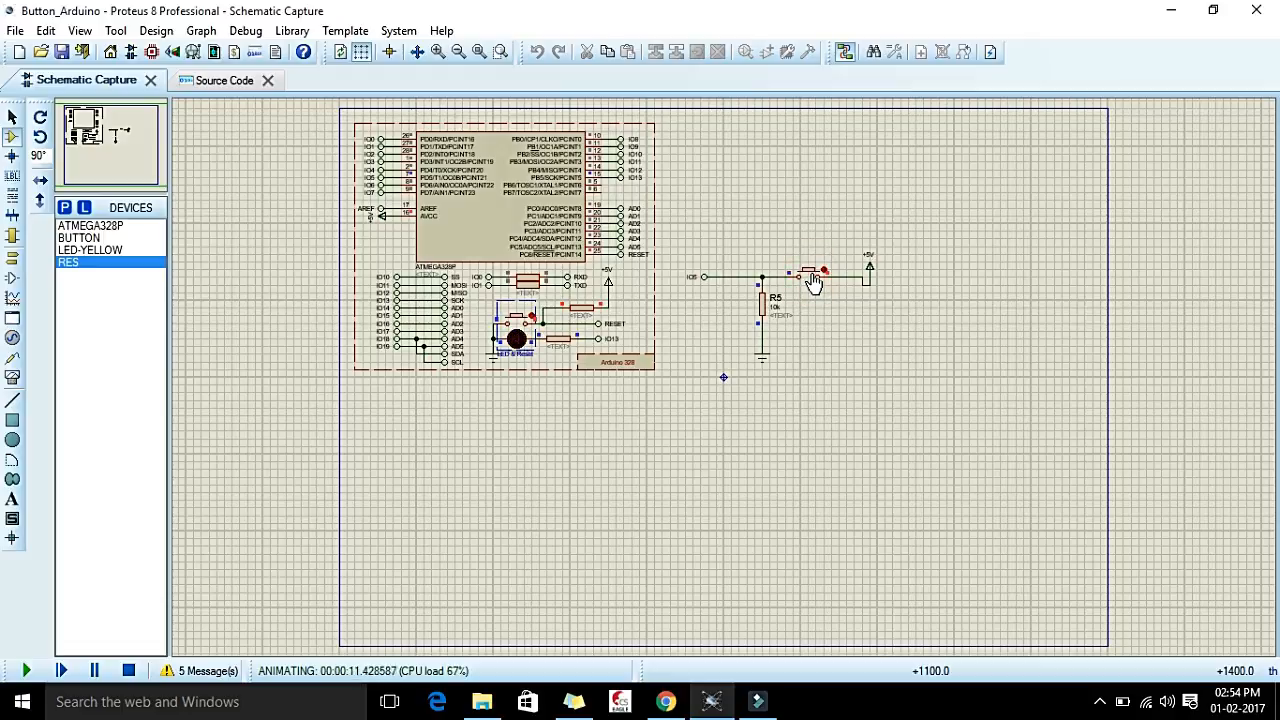